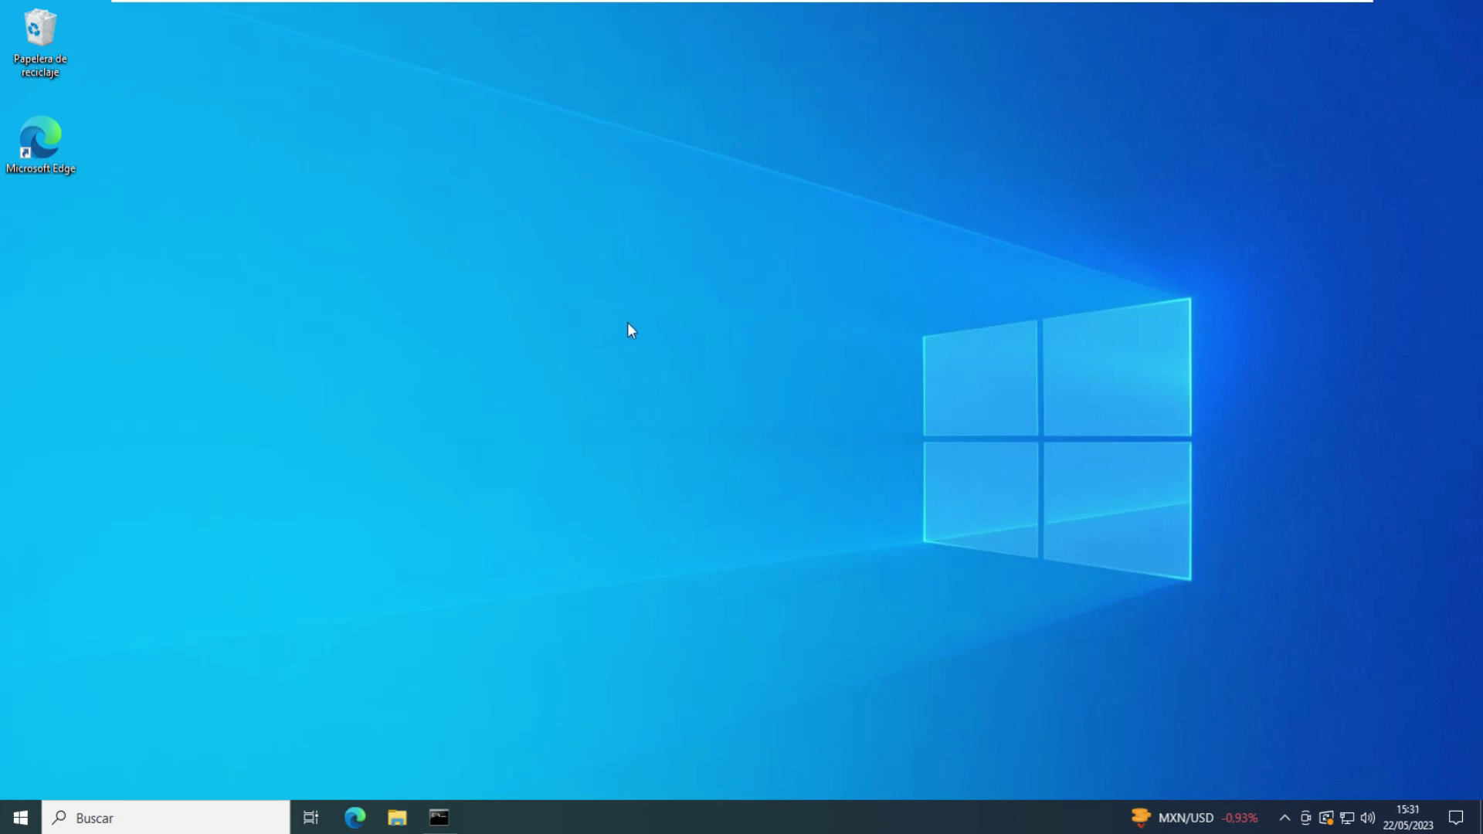
Step: Create a new desktop folder named hoLA
{"action": "right_click", "coordinate": [627, 374]}
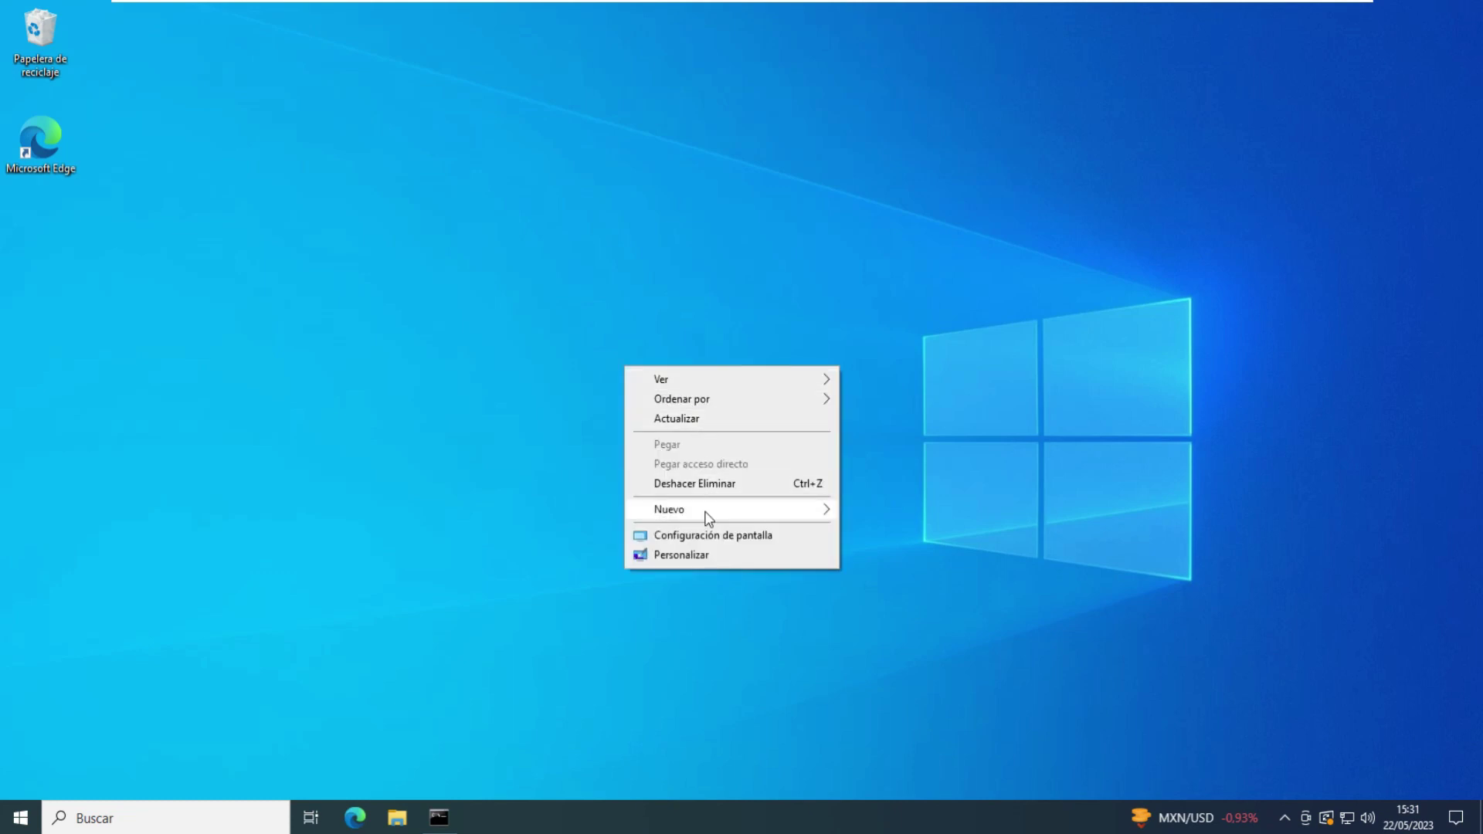
{"action": "mouse_move", "coordinate": [702, 513]}
{"action": "left_click", "coordinate": [939, 522]}
{"action": "type", "text": "hoLA"}
{"action": "key", "text": "Return"}
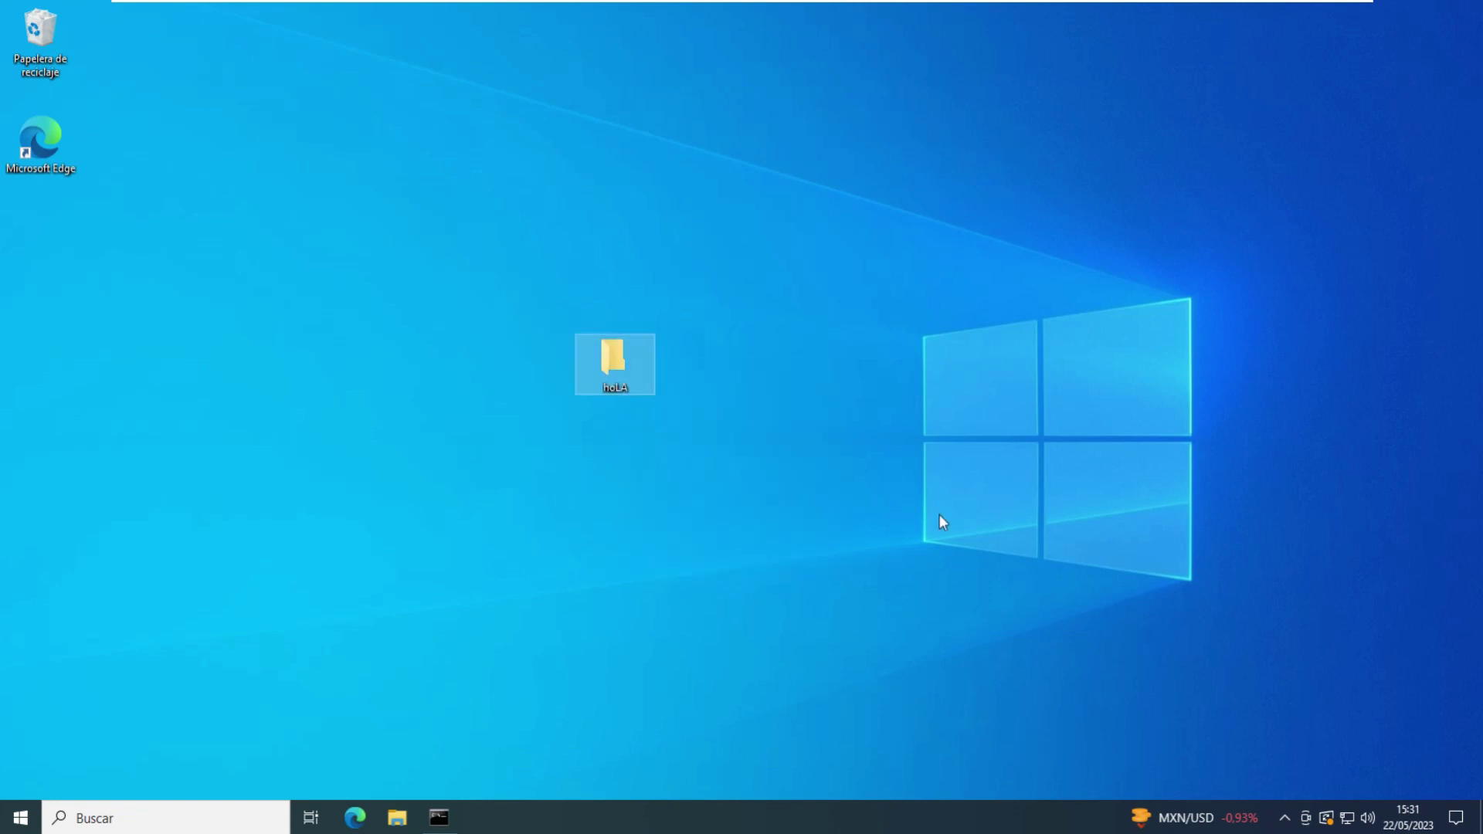
{"action": "left_click", "coordinate": [940, 514]}
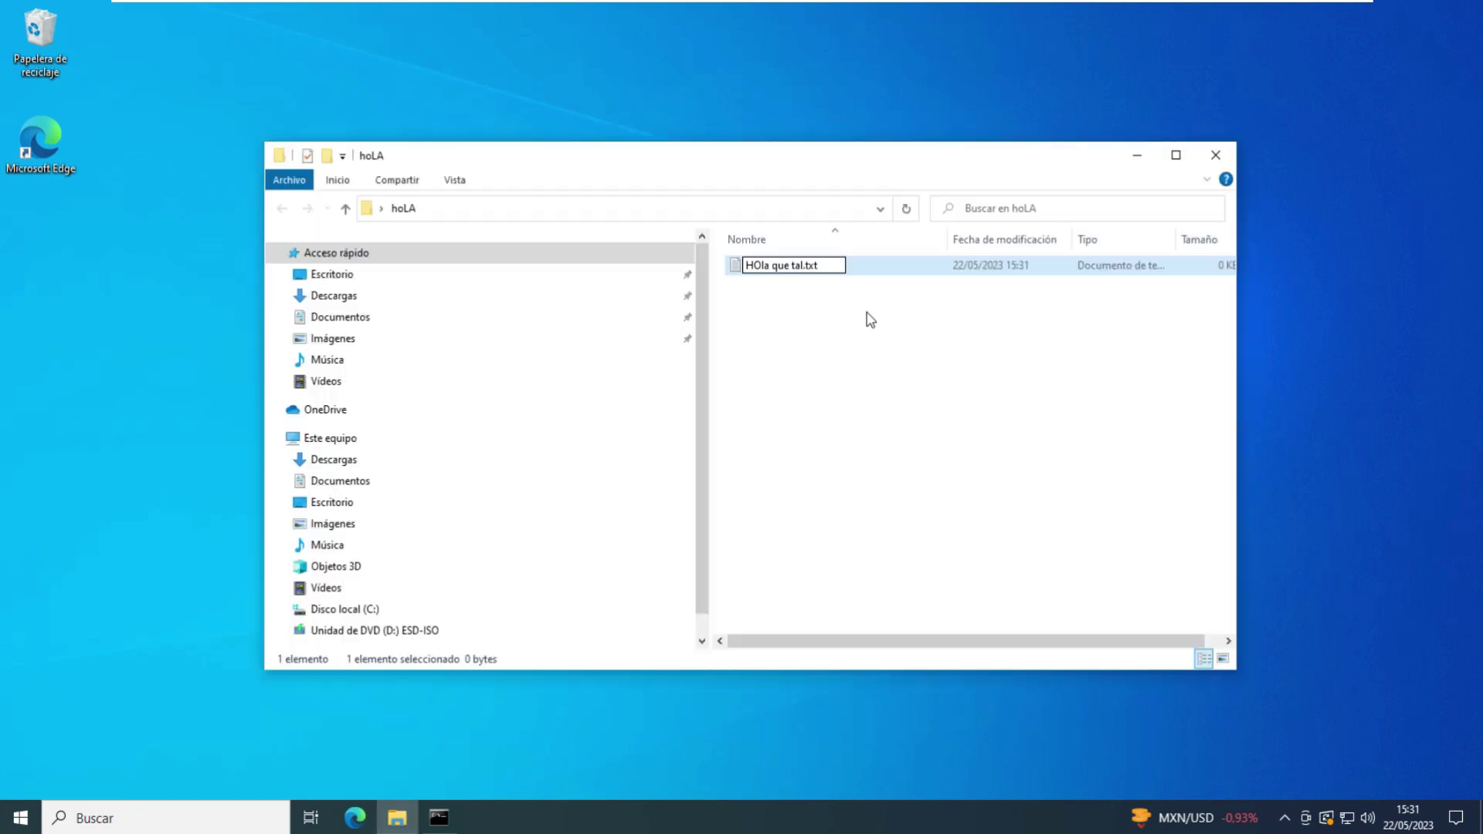
Step: Name the text file 'HOla que tal.txt', enter 'sdfsdfsdfsdfs' in Notepad, save, and close the windows
{"action": "key", "text": "Return"}
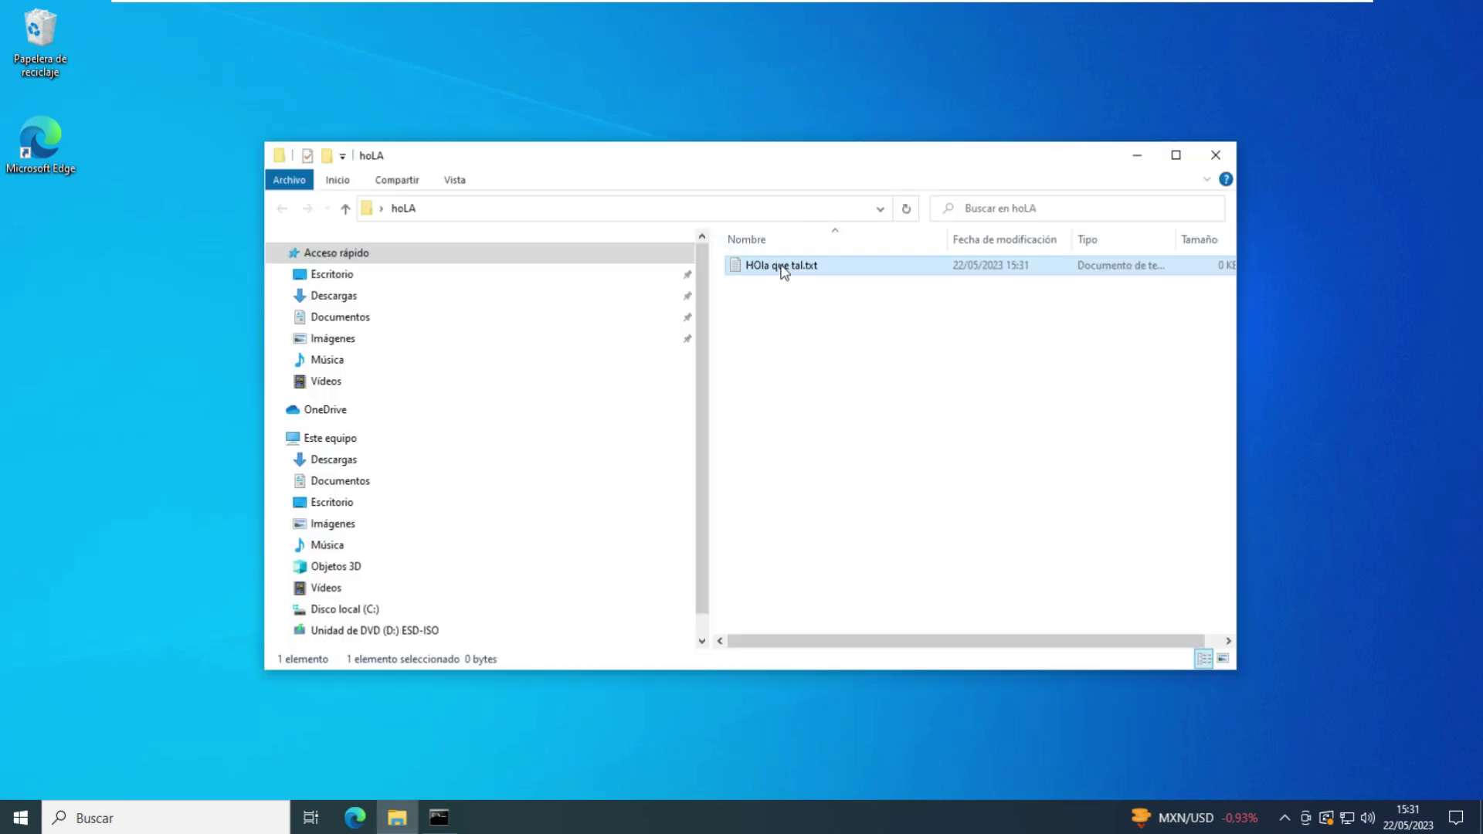
{"action": "double_click", "coordinate": [782, 270]}
{"action": "type", "text": "sdfsdfsdfsdfs"}
{"action": "left_click", "coordinate": [165, 175]}
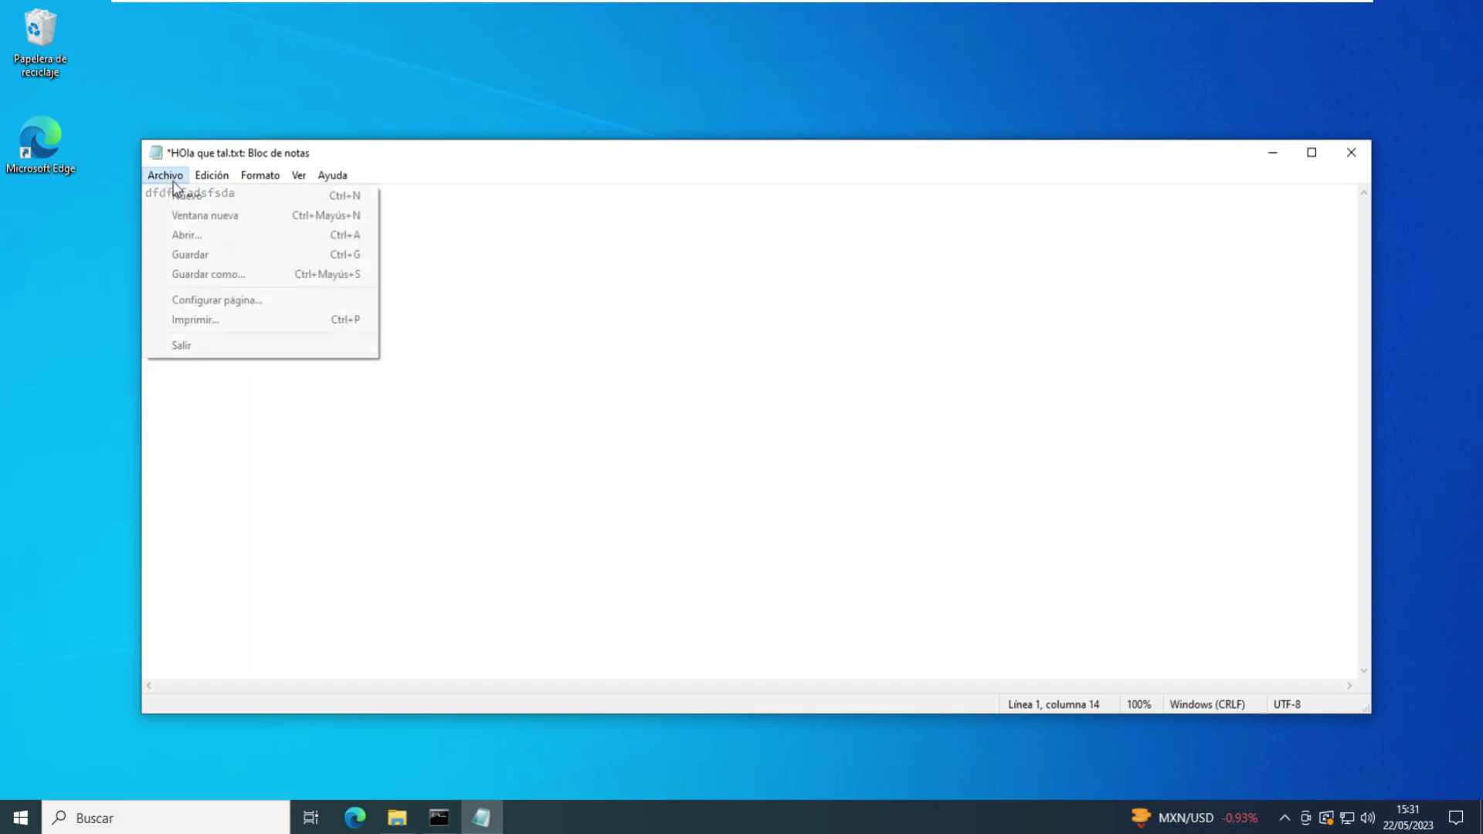
{"action": "left_click", "coordinate": [190, 255]}
{"action": "left_click", "coordinate": [1351, 152]}
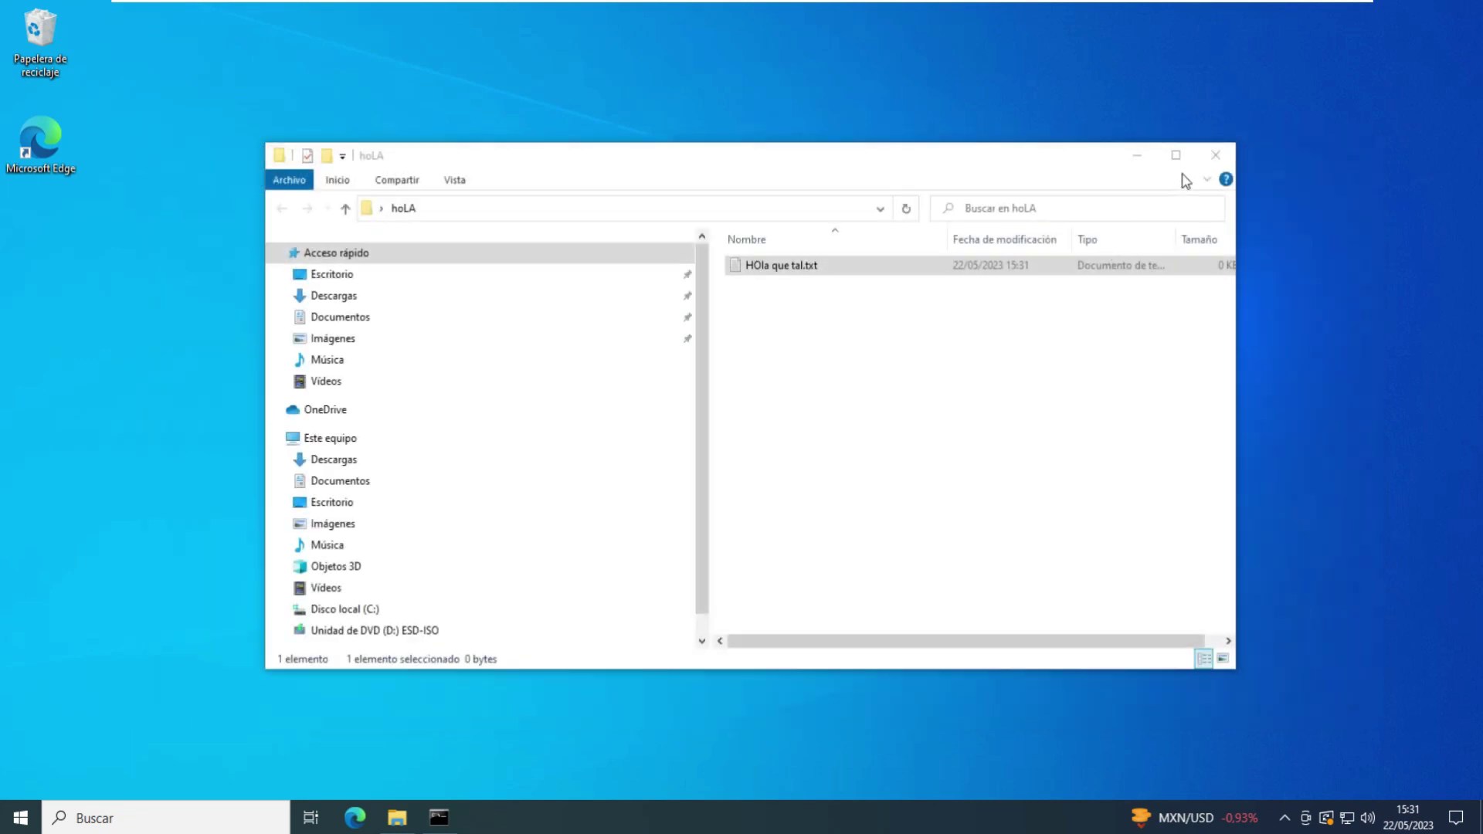
{"action": "left_click", "coordinate": [1223, 149]}
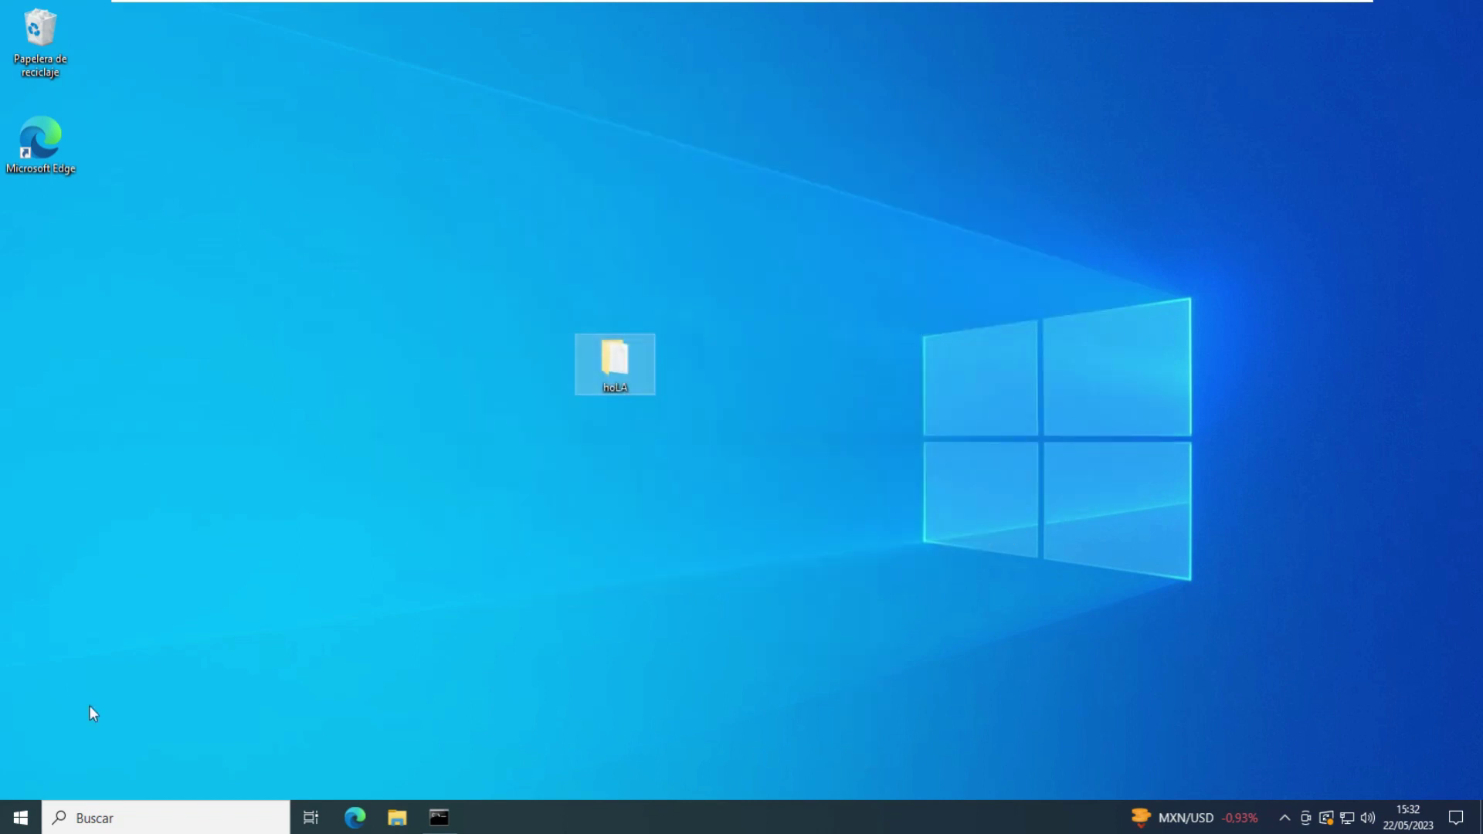
Step: Go to Configuración > Actualización y seguridad > Recuperación and start Restablecer este PC
{"action": "left_click", "coordinate": [21, 818]}
{"action": "mouse_move", "coordinate": [16, 646]}
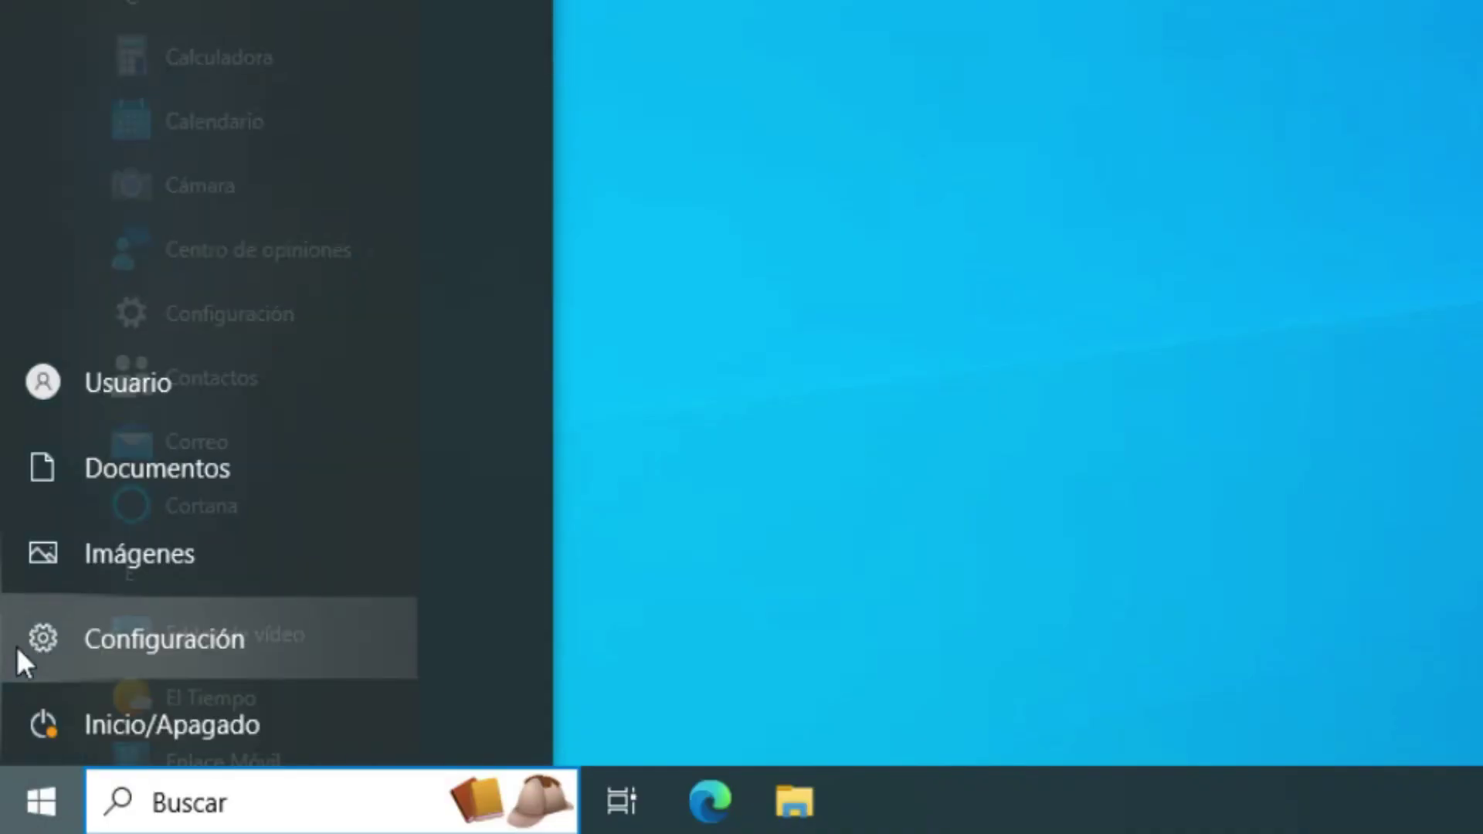
{"action": "left_click", "coordinate": [229, 645]}
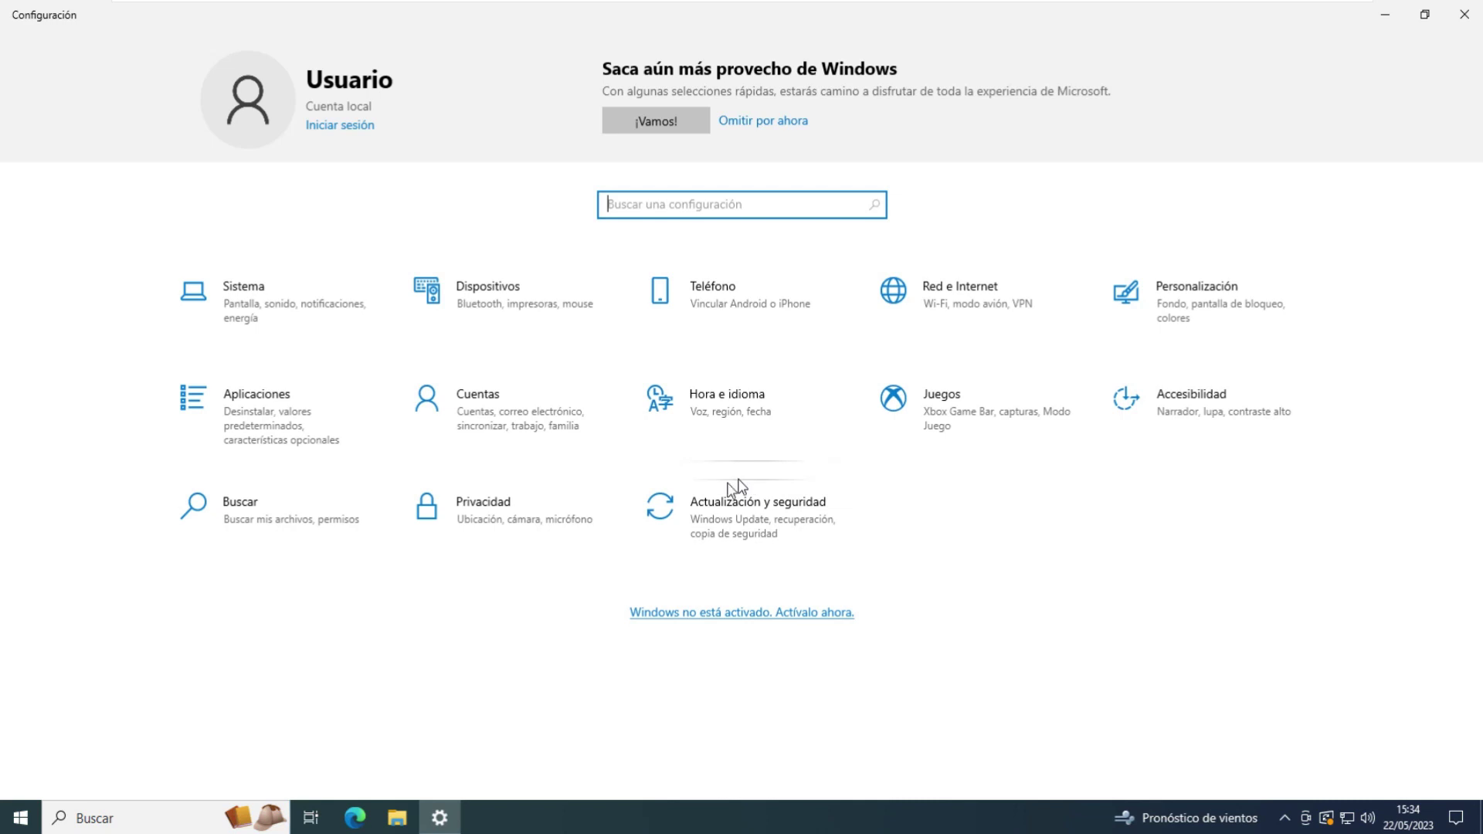
{"action": "left_click", "coordinate": [743, 524]}
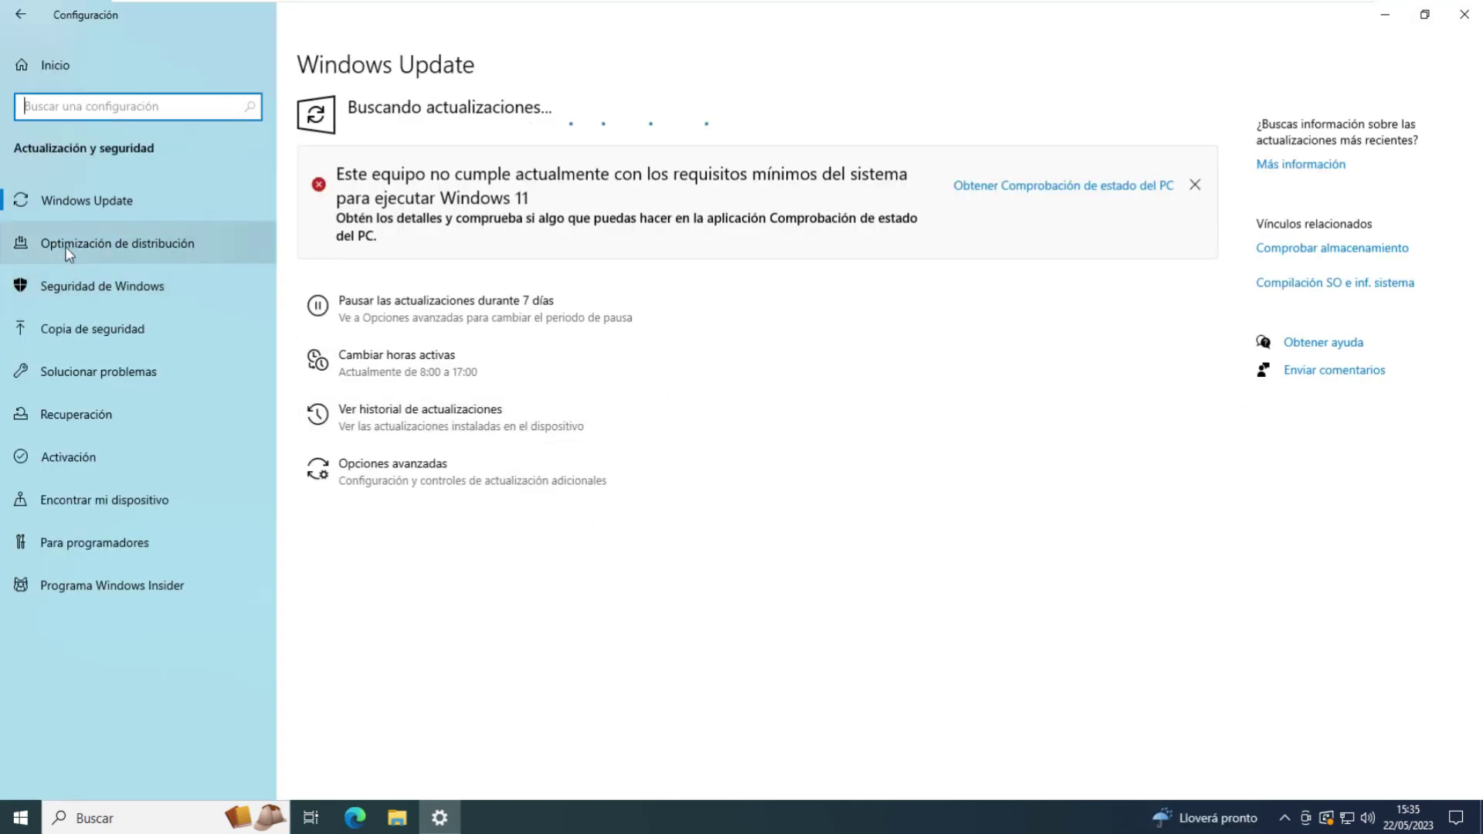
{"action": "left_click", "coordinate": [85, 419]}
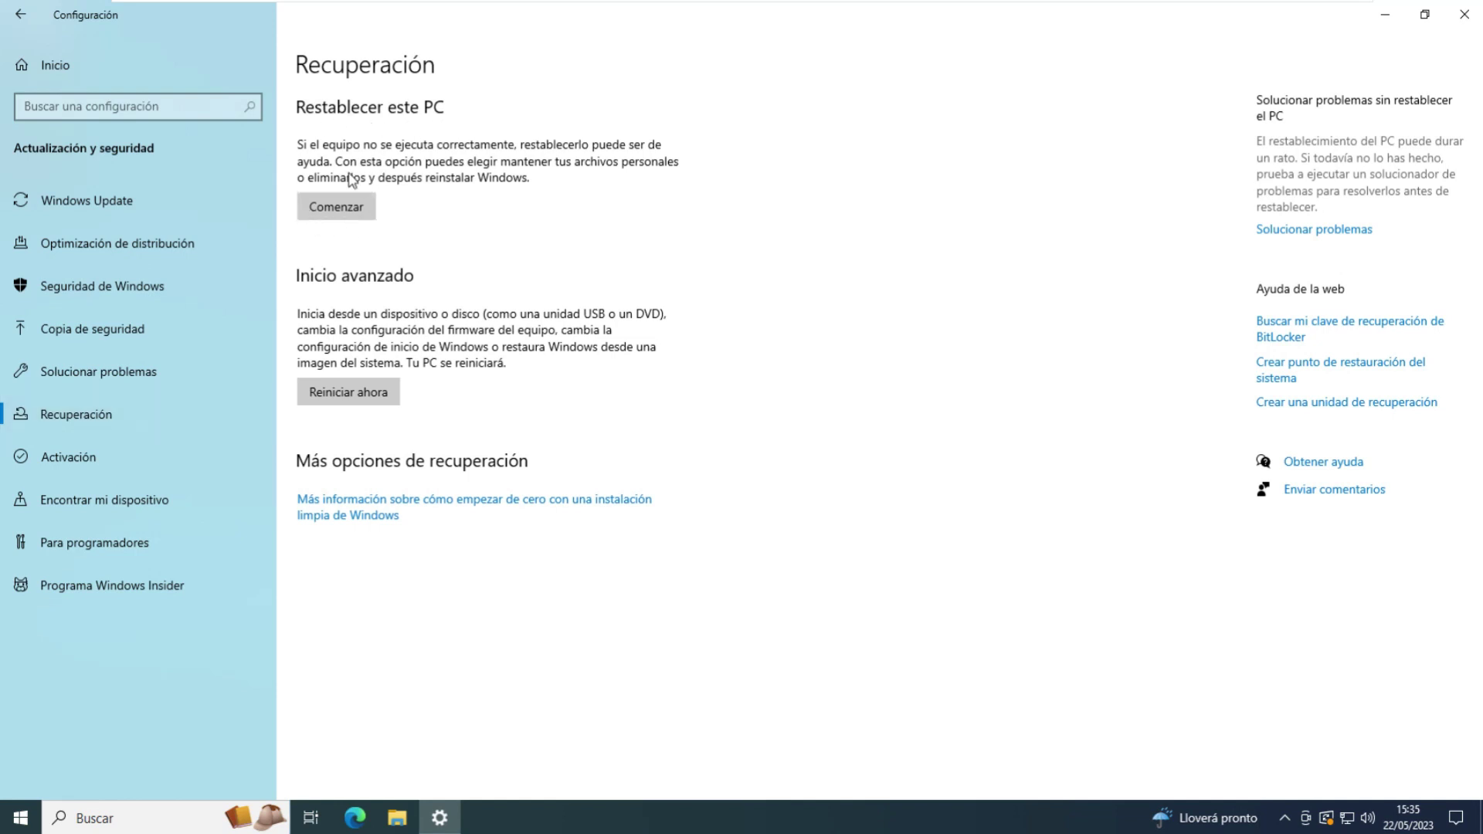
{"action": "left_click", "coordinate": [346, 201]}
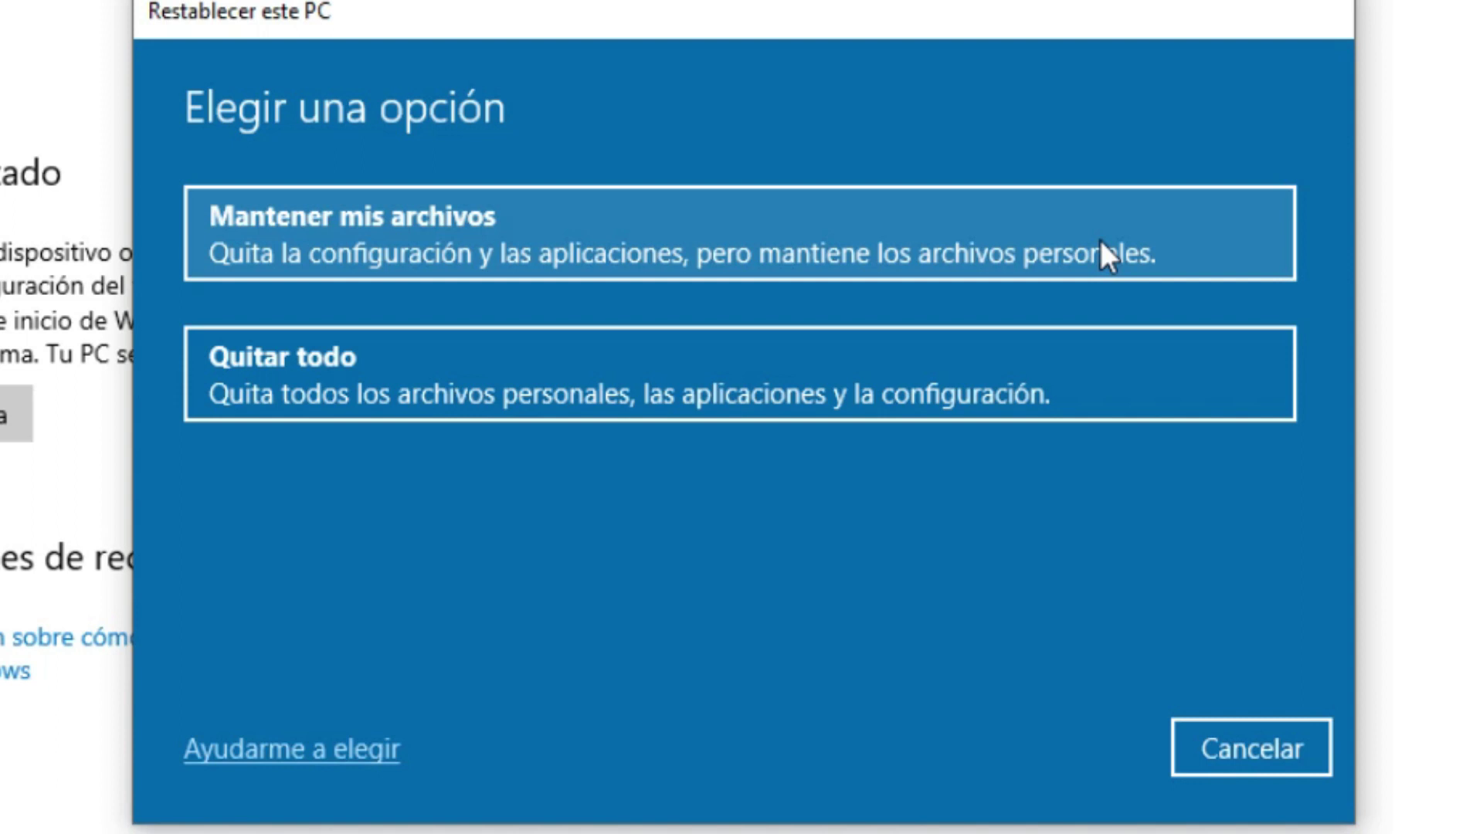
Step: Choose Mantener mis archivos so personal files are kept during the reset
{"action": "left_click", "coordinate": [393, 226]}
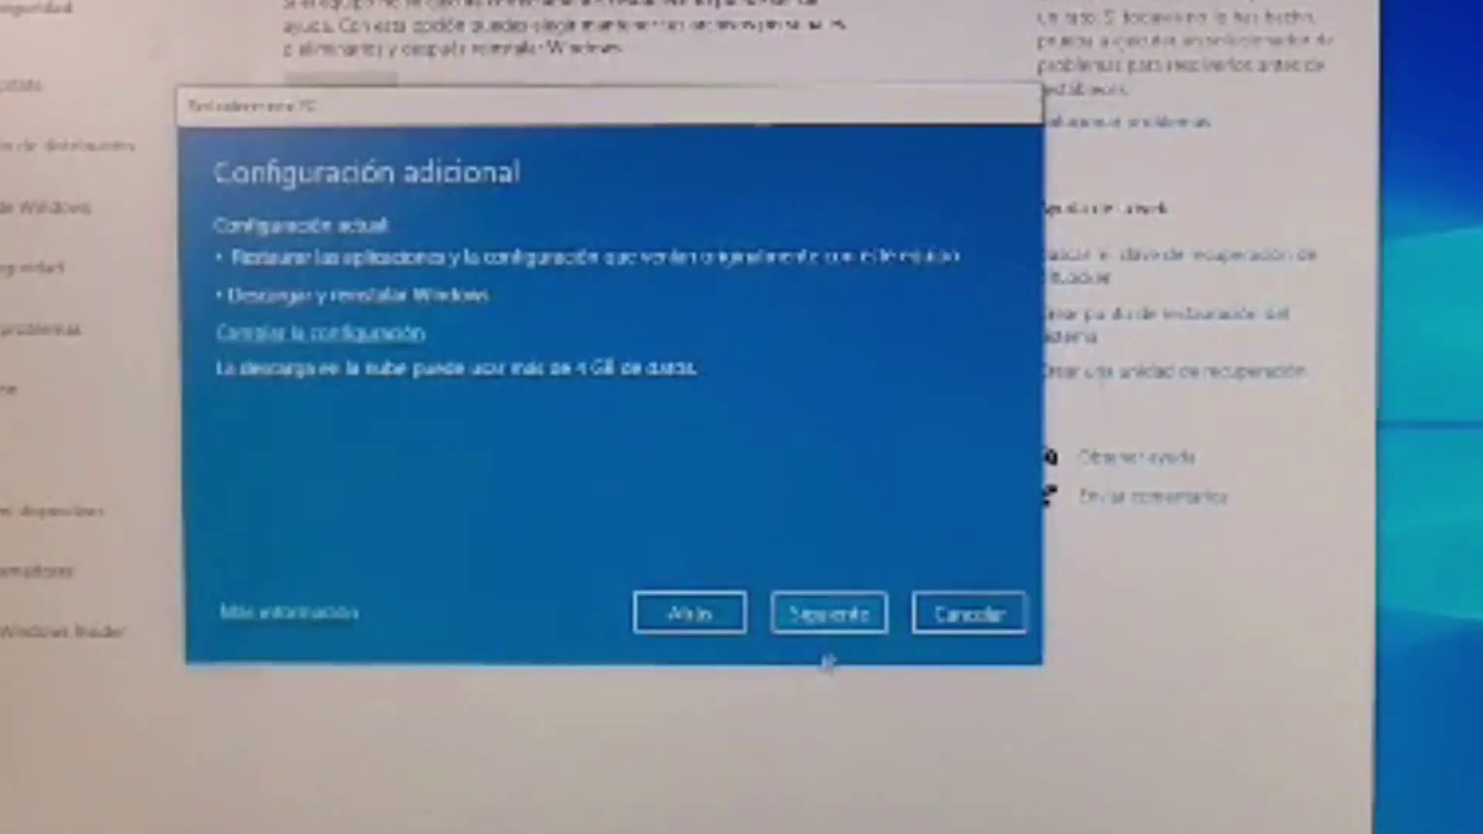
Step: Accept the Configuración adicional settings and confirm Restablecer on the ready-to-reset page
{"action": "left_click", "coordinate": [849, 622]}
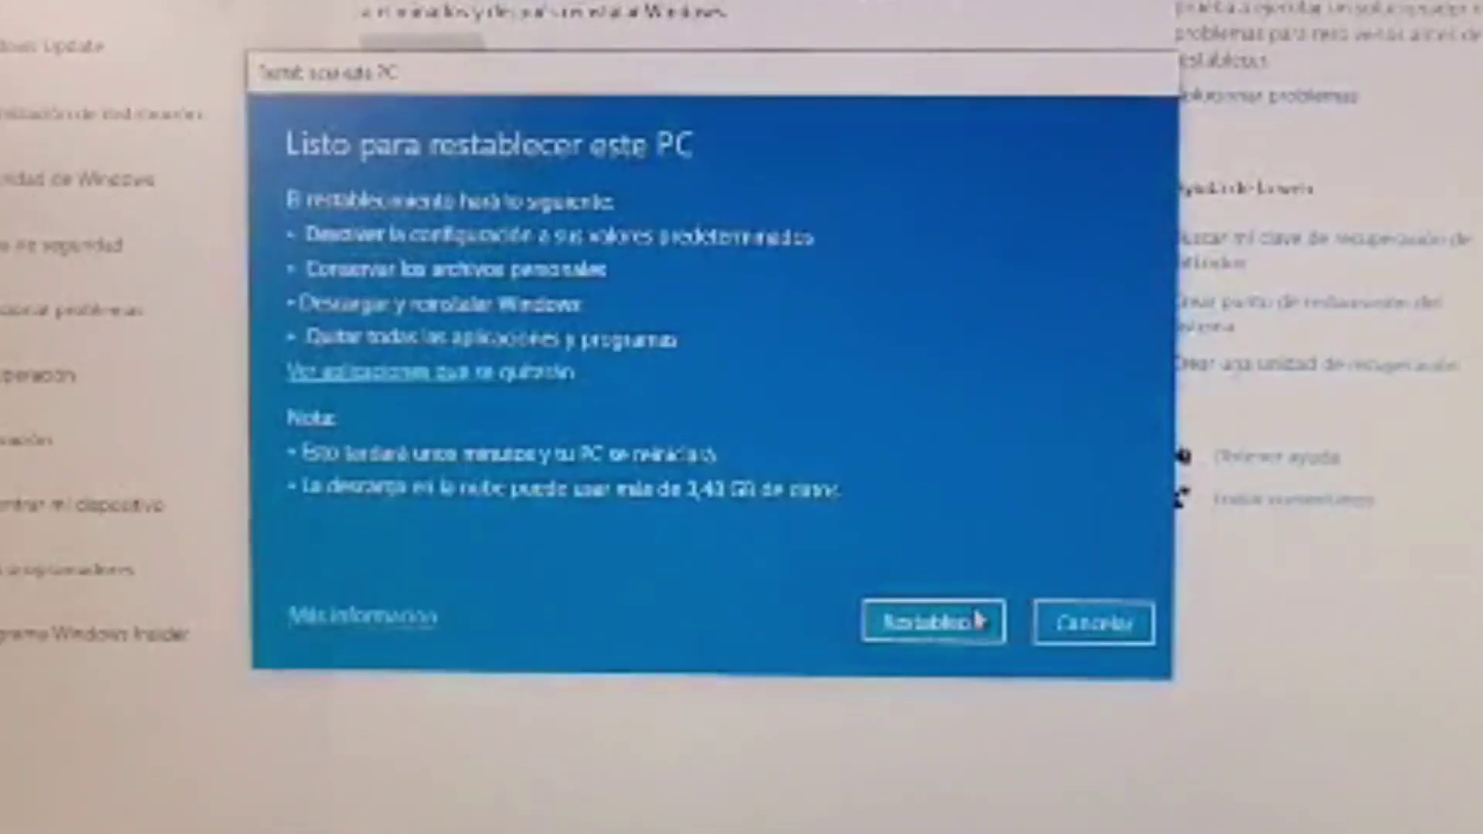
{"action": "left_click", "coordinate": [971, 618]}
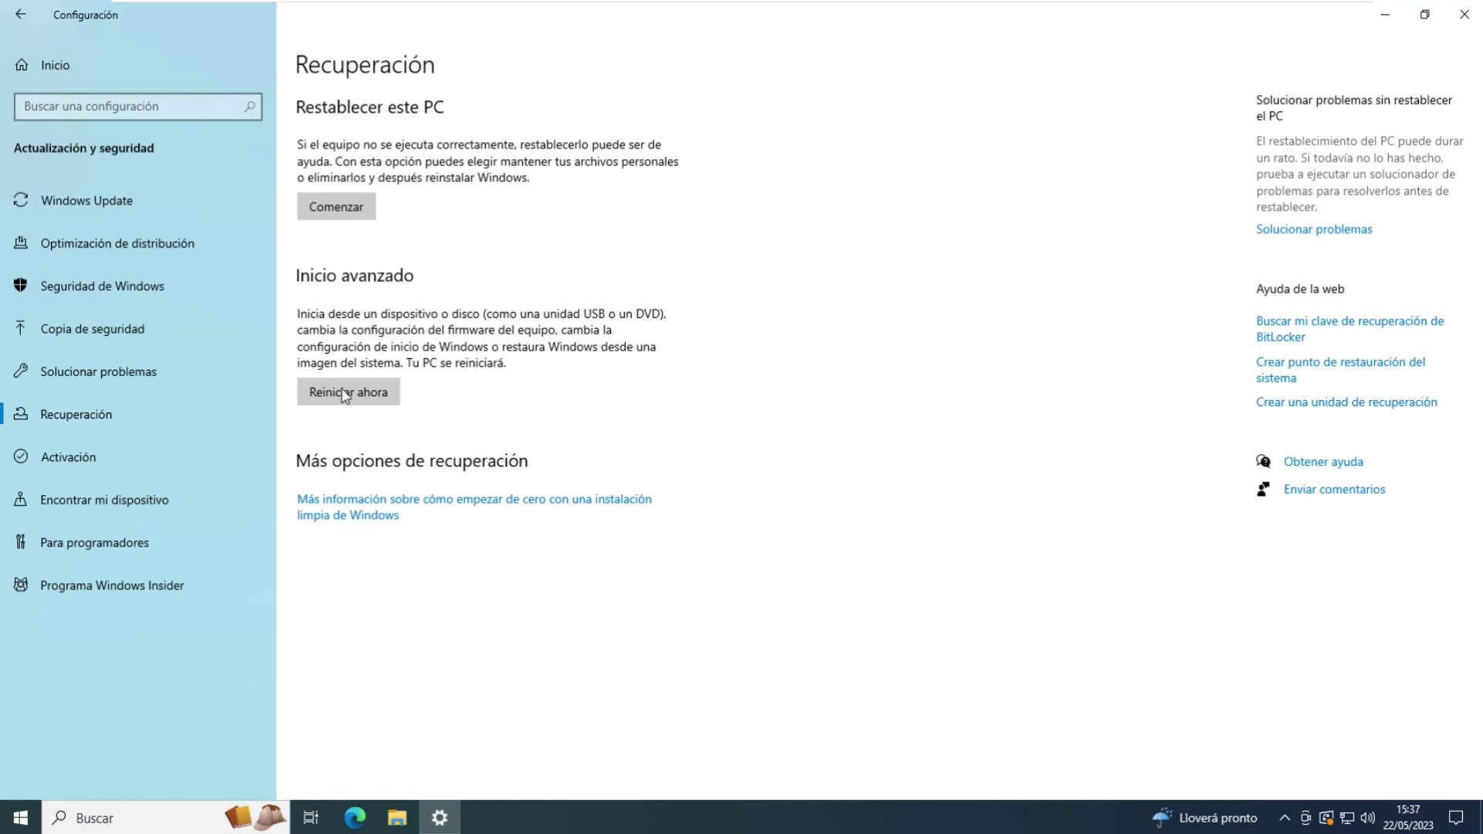
Step: Restart into advanced startup and go to Solucionar problemas > Restablecer este equipo
{"action": "left_click", "coordinate": [368, 403]}
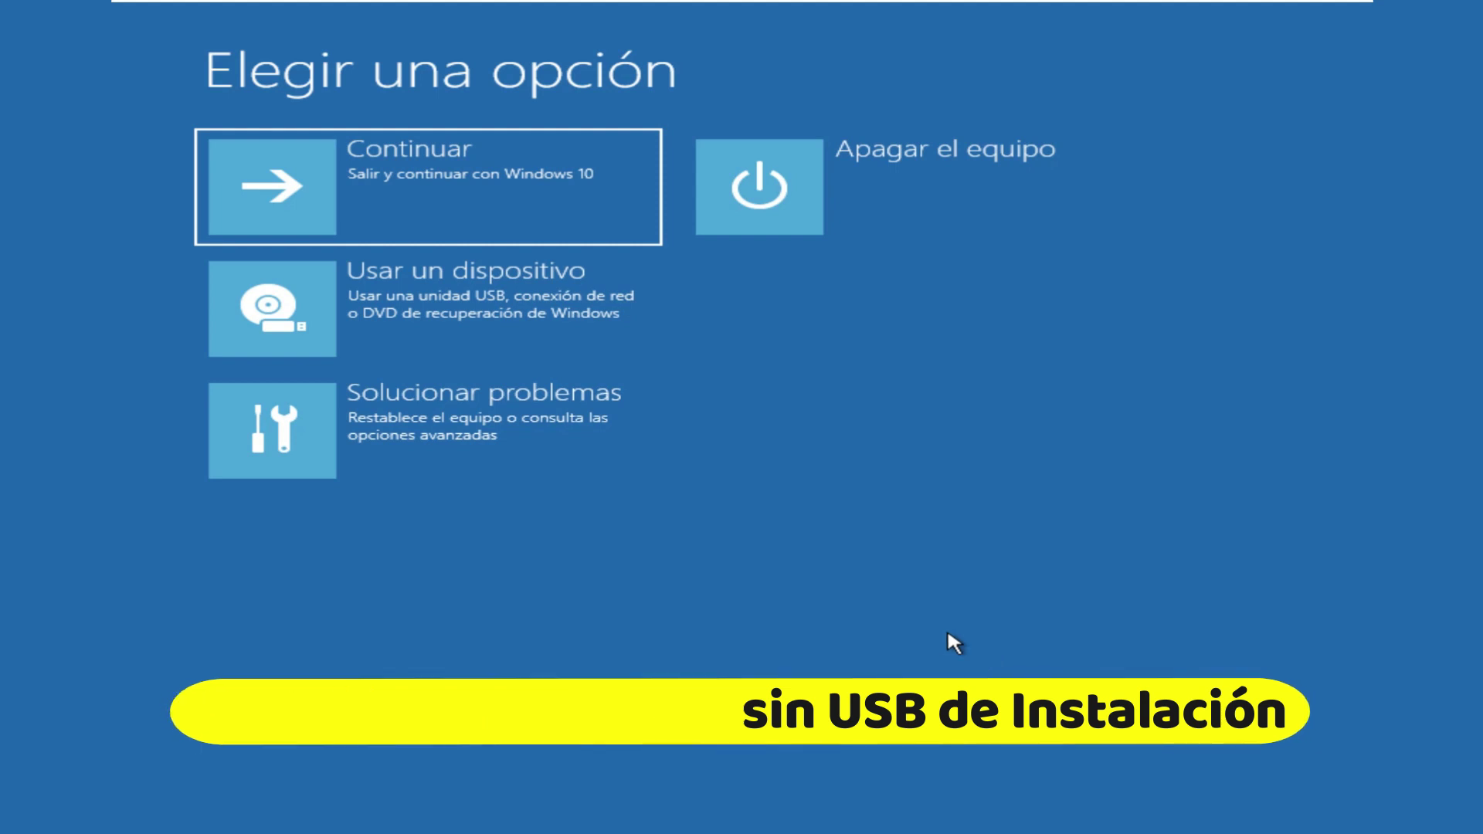
{"action": "left_click", "coordinate": [392, 431]}
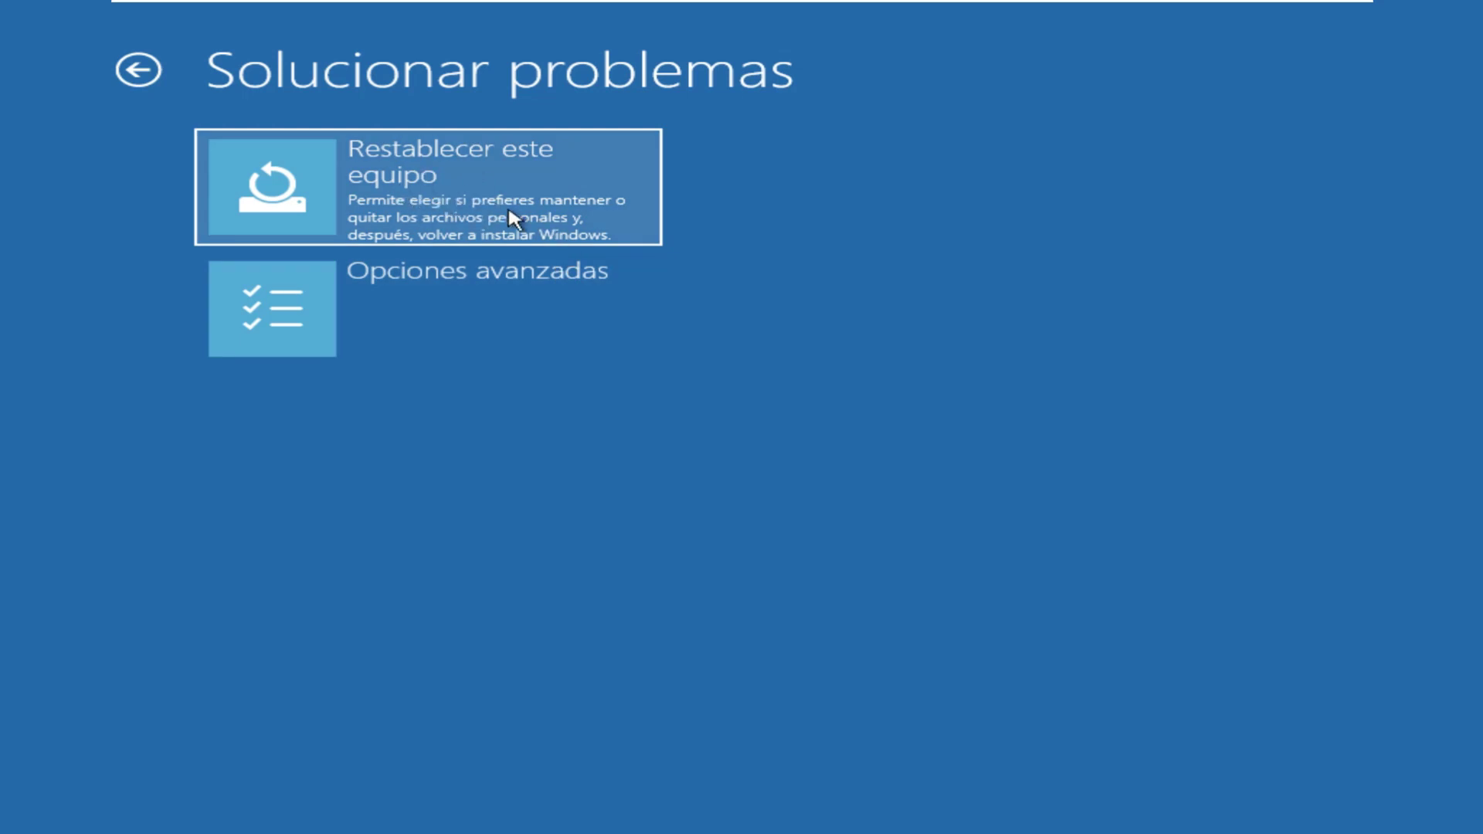
{"action": "left_click", "coordinate": [460, 186]}
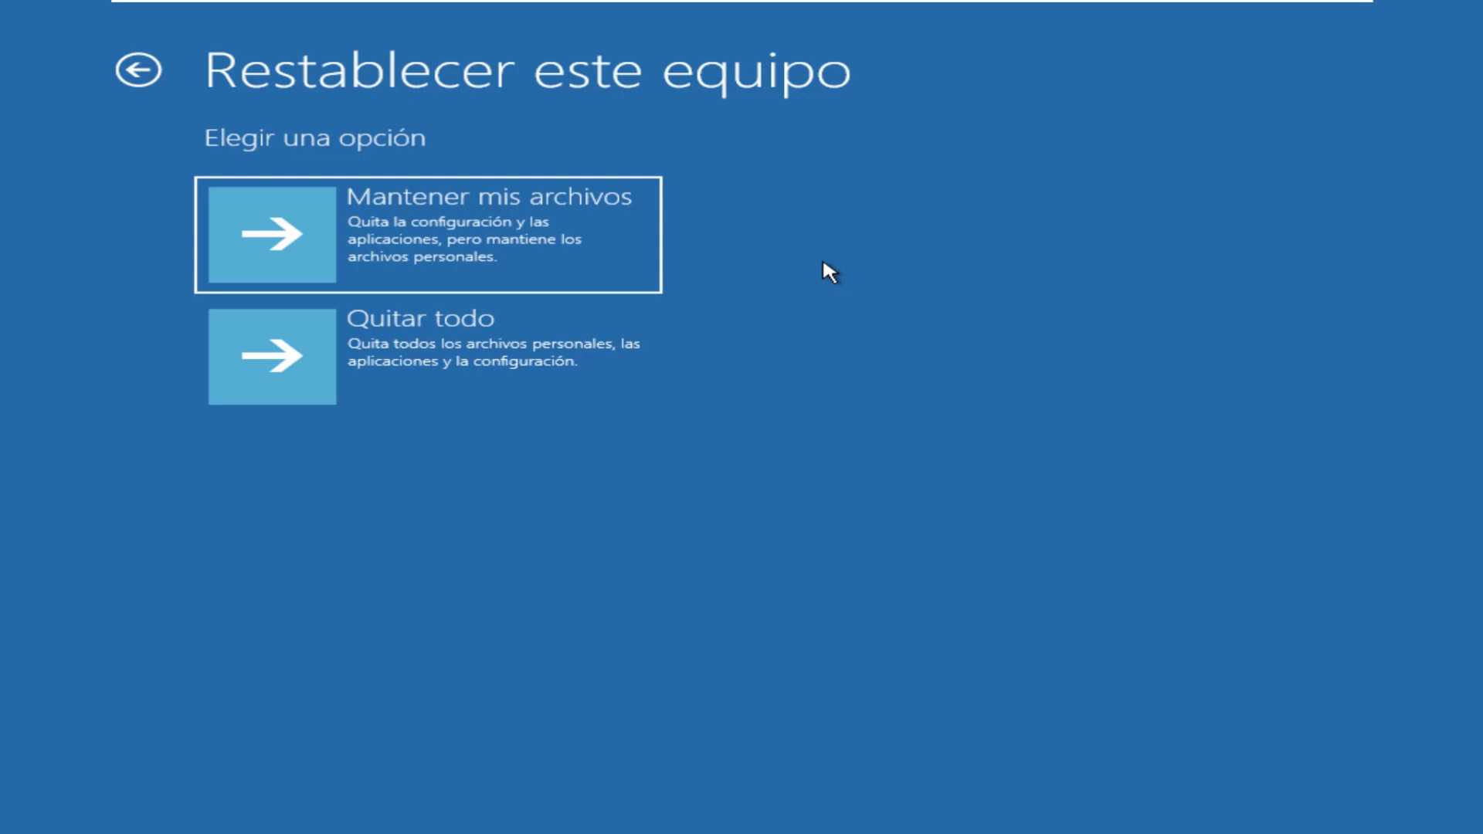
Step: Keep personal files, select the account, and enter the account password to continue
{"action": "left_click", "coordinate": [463, 218]}
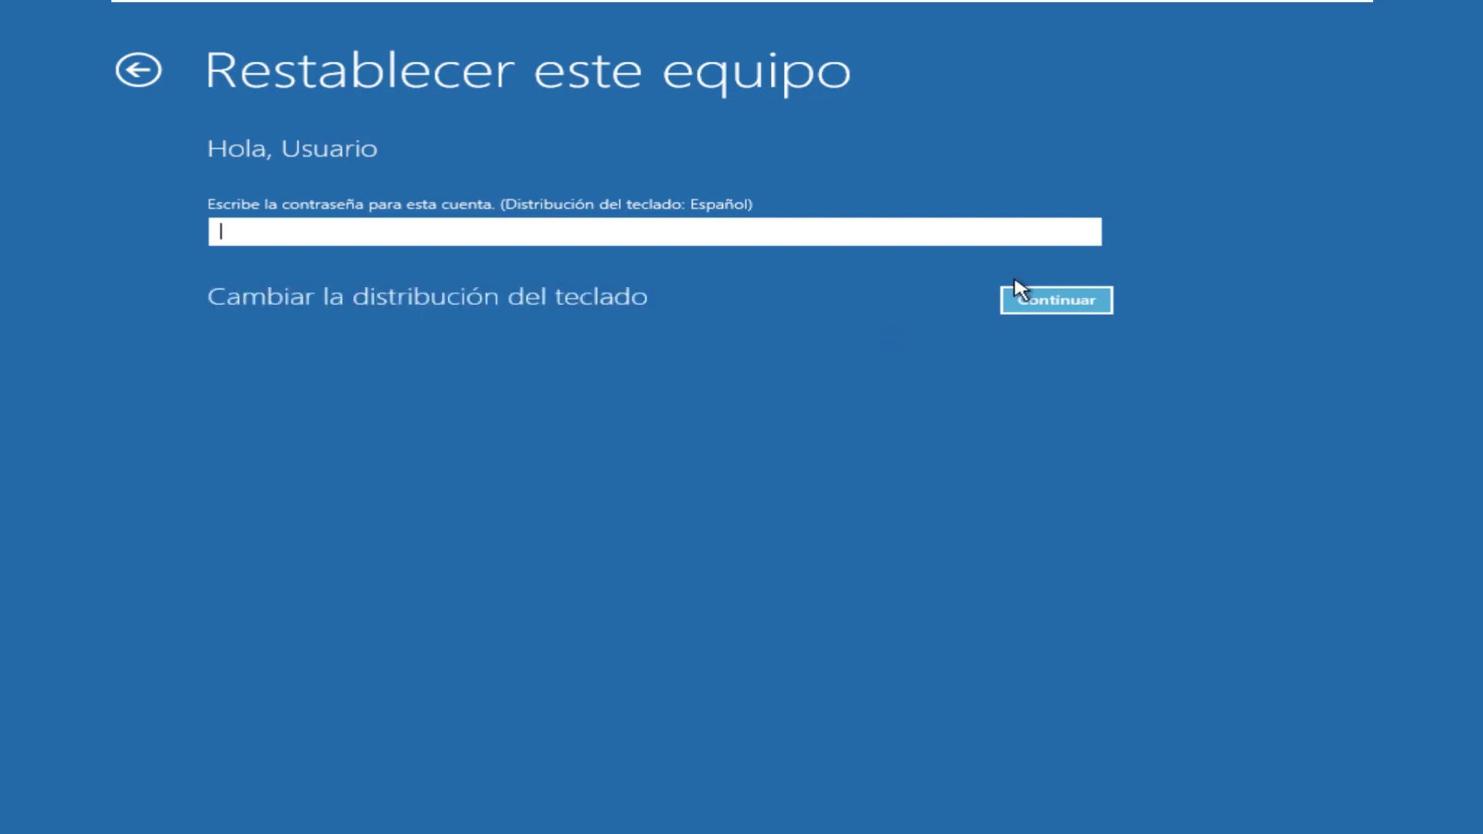
{"action": "left_click", "coordinate": [1030, 301]}
{"action": "type", "text": "****"}
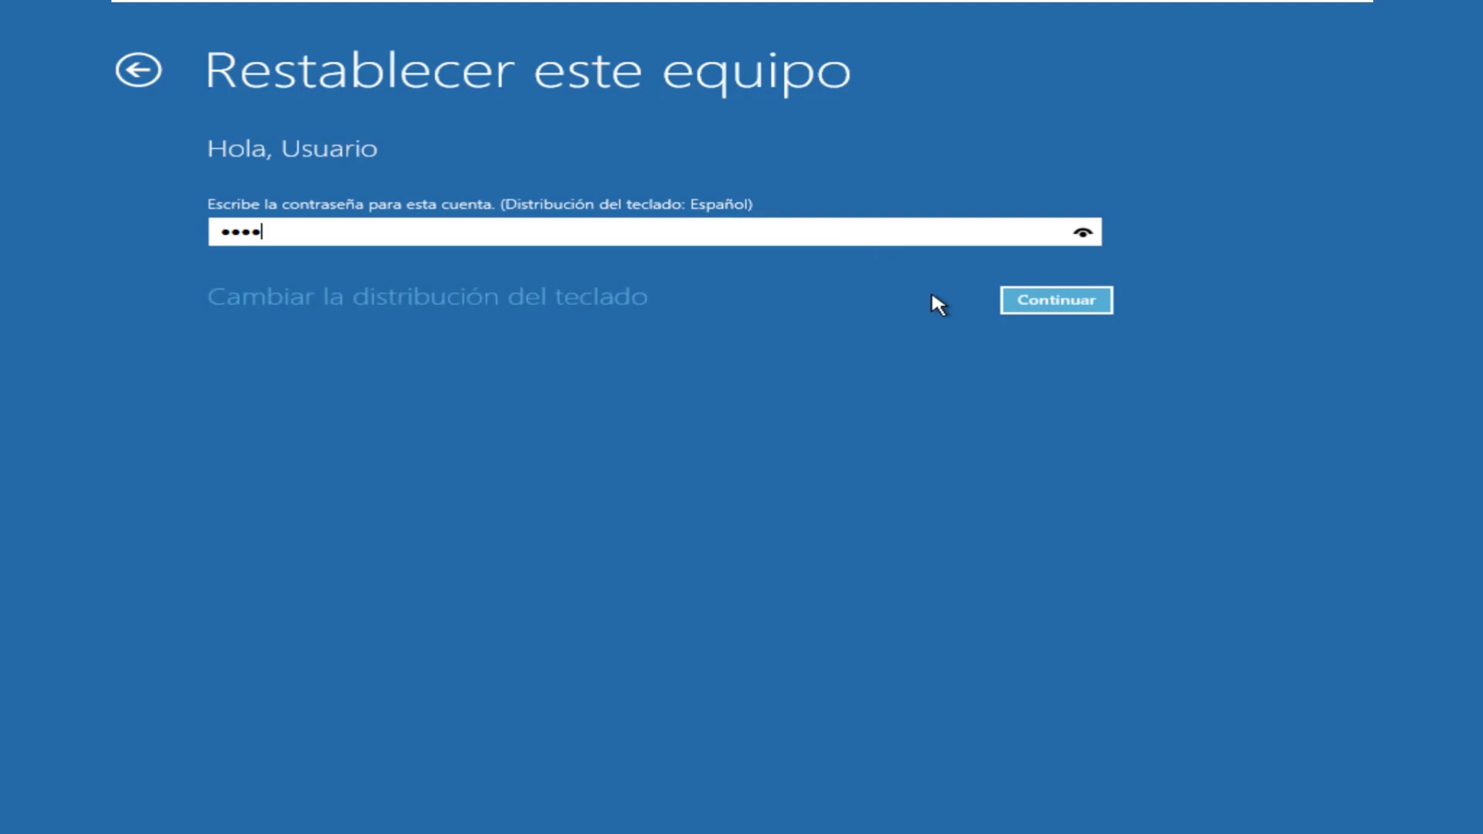
{"action": "left_click", "coordinate": [1031, 301]}
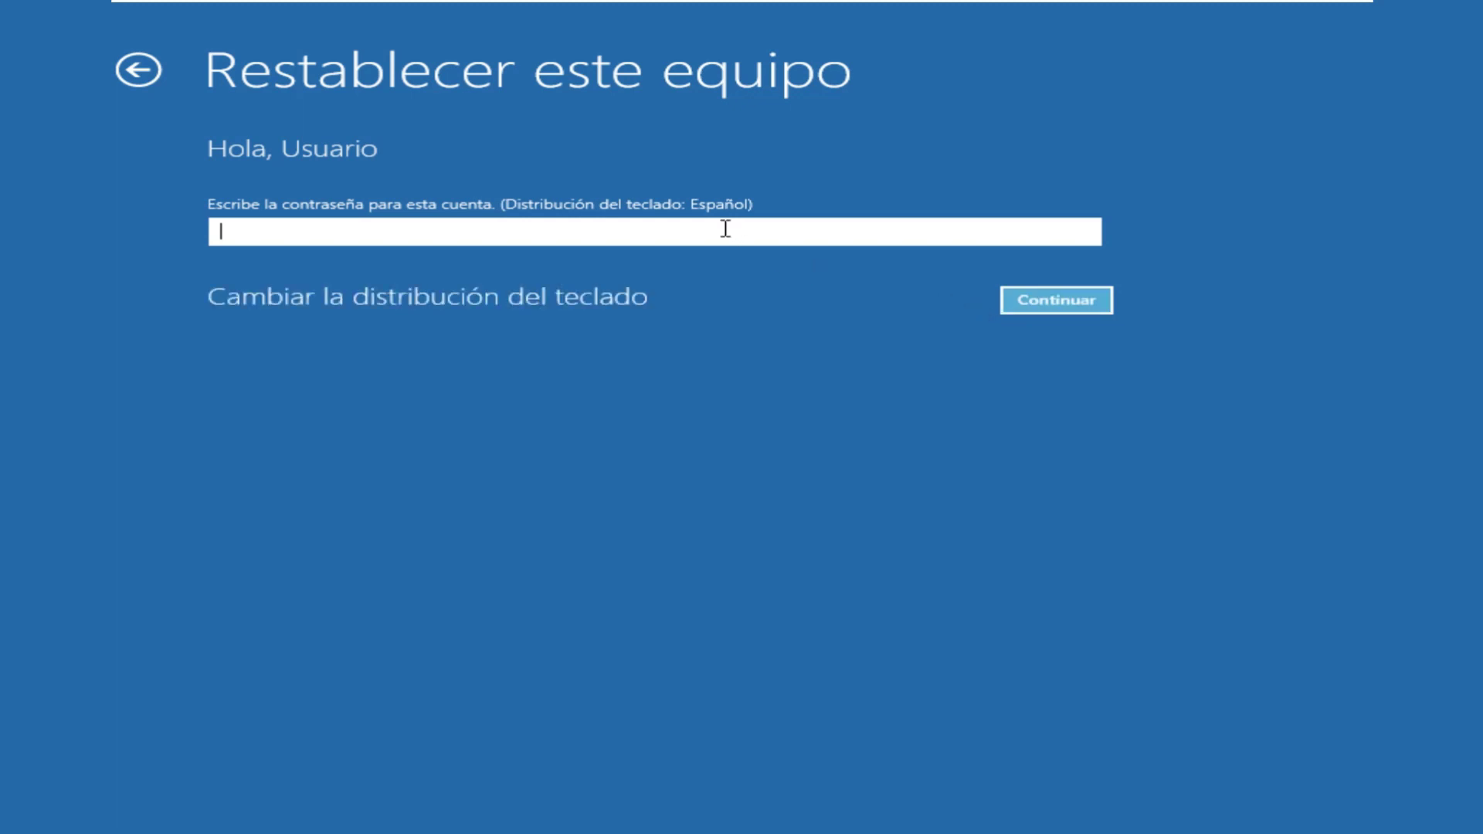
{"action": "type", "text": "1234"}
{"action": "left_click", "coordinate": [1033, 306]}
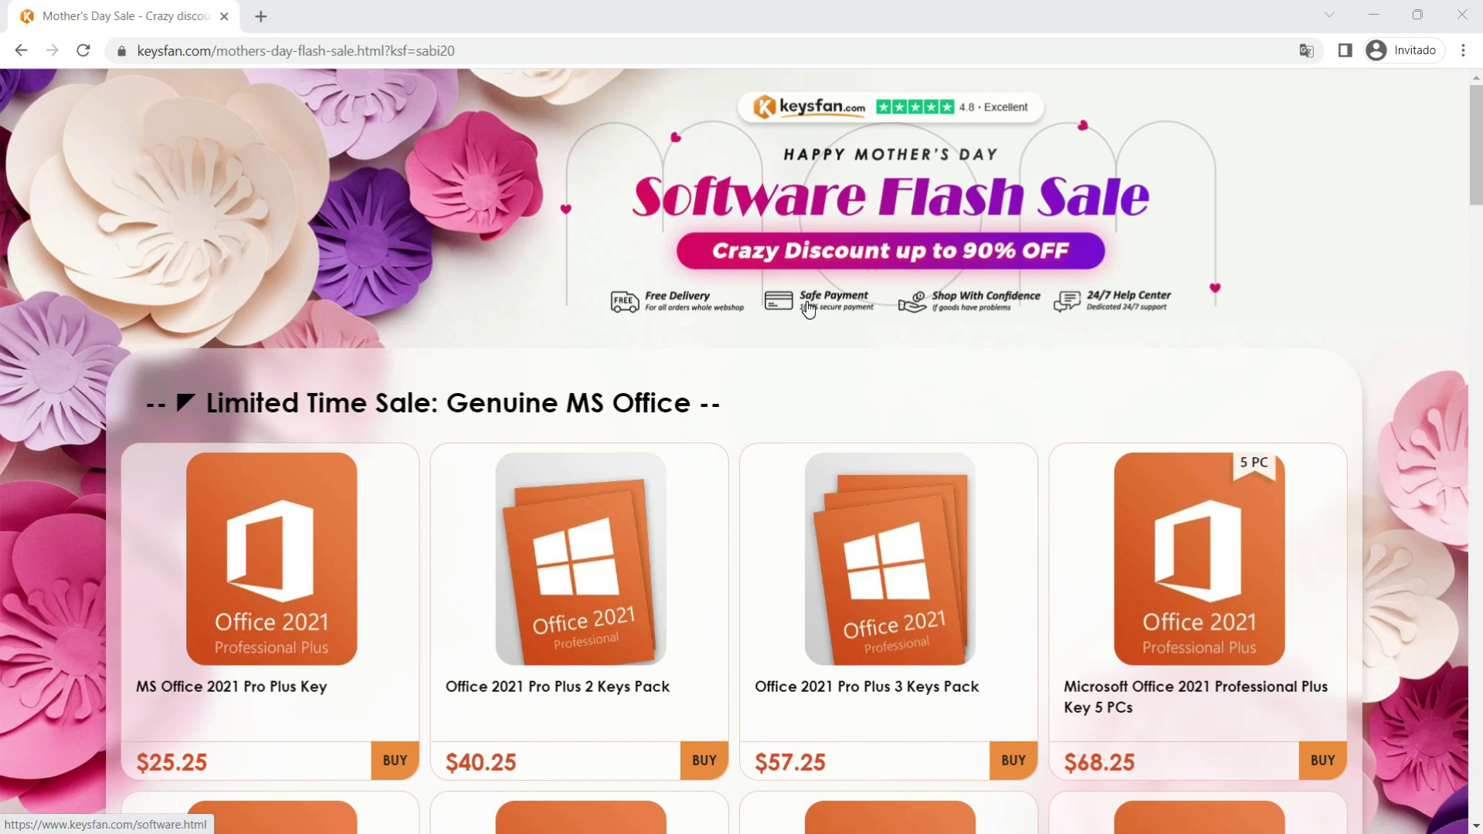
Step: Find the $7.25 Microsoft Windows 10 Pro Key - 1 PC and add it to the cart
{"action": "scroll", "coordinate": [723, 331], "scroll_direction": "down", "scroll_amount": 4}
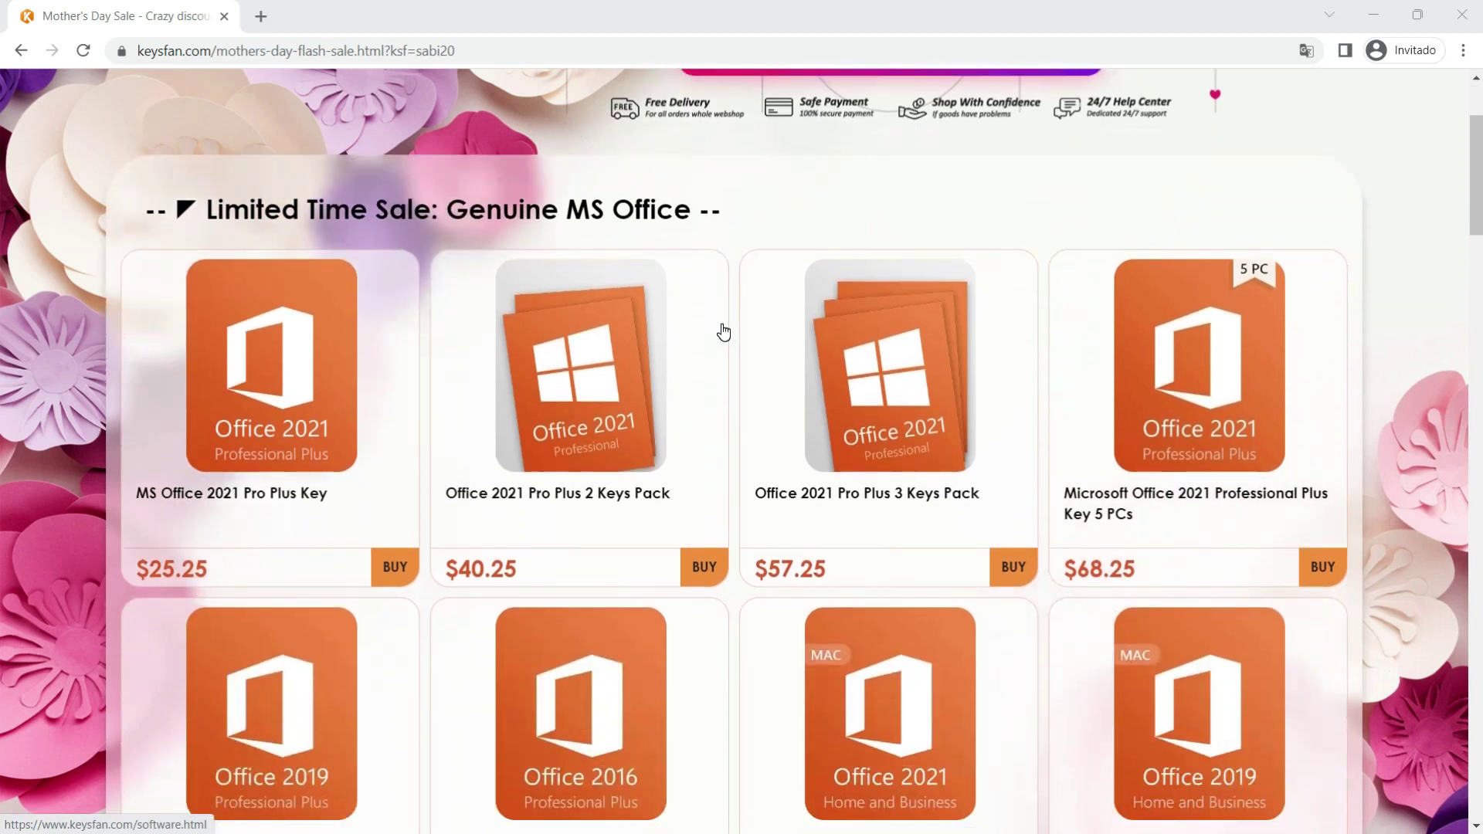
{"action": "scroll", "coordinate": [723, 331], "scroll_direction": "down", "scroll_amount": 3}
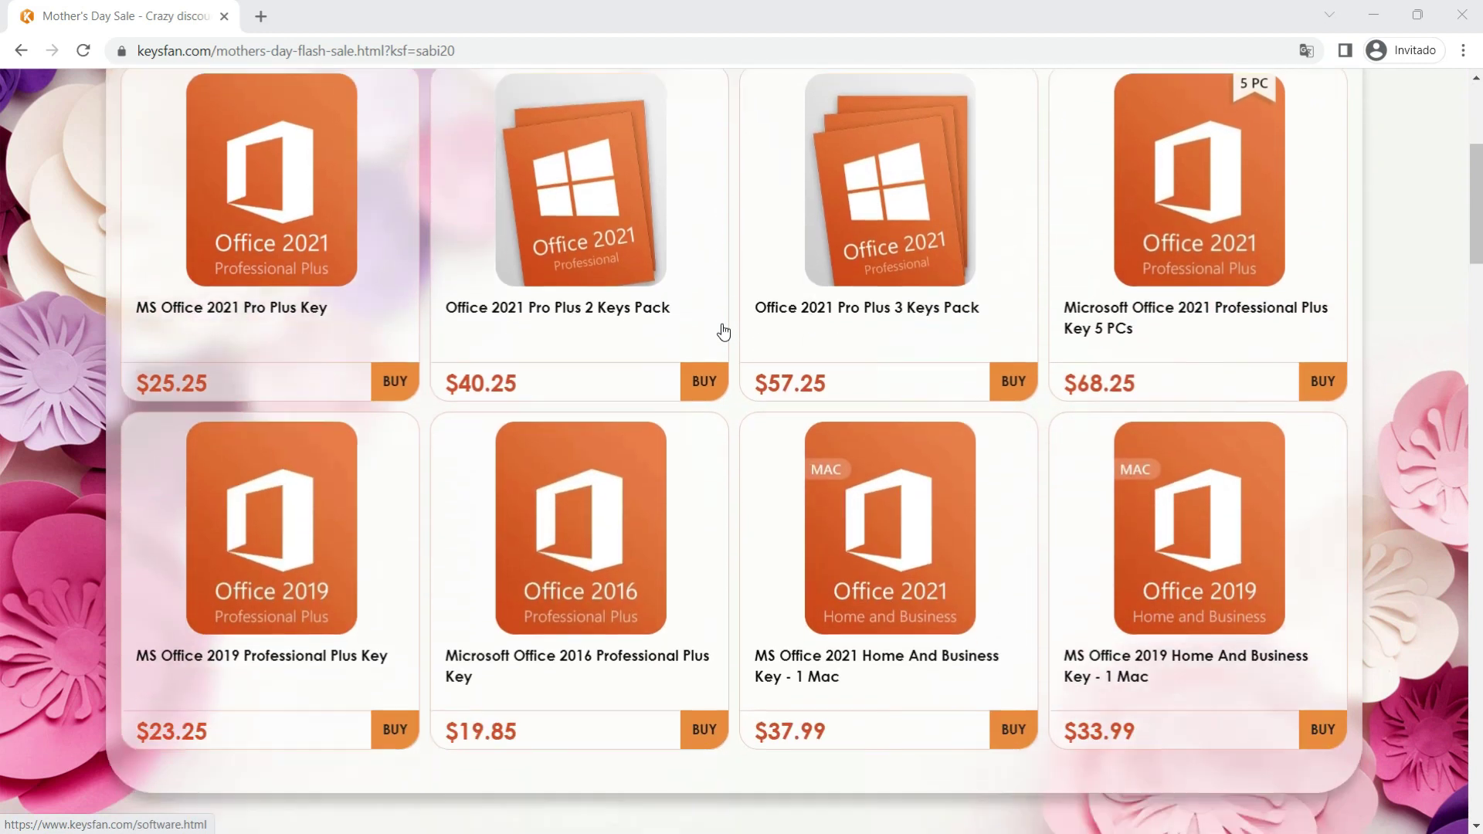
{"action": "scroll", "coordinate": [723, 331], "scroll_direction": "down", "scroll_amount": 8}
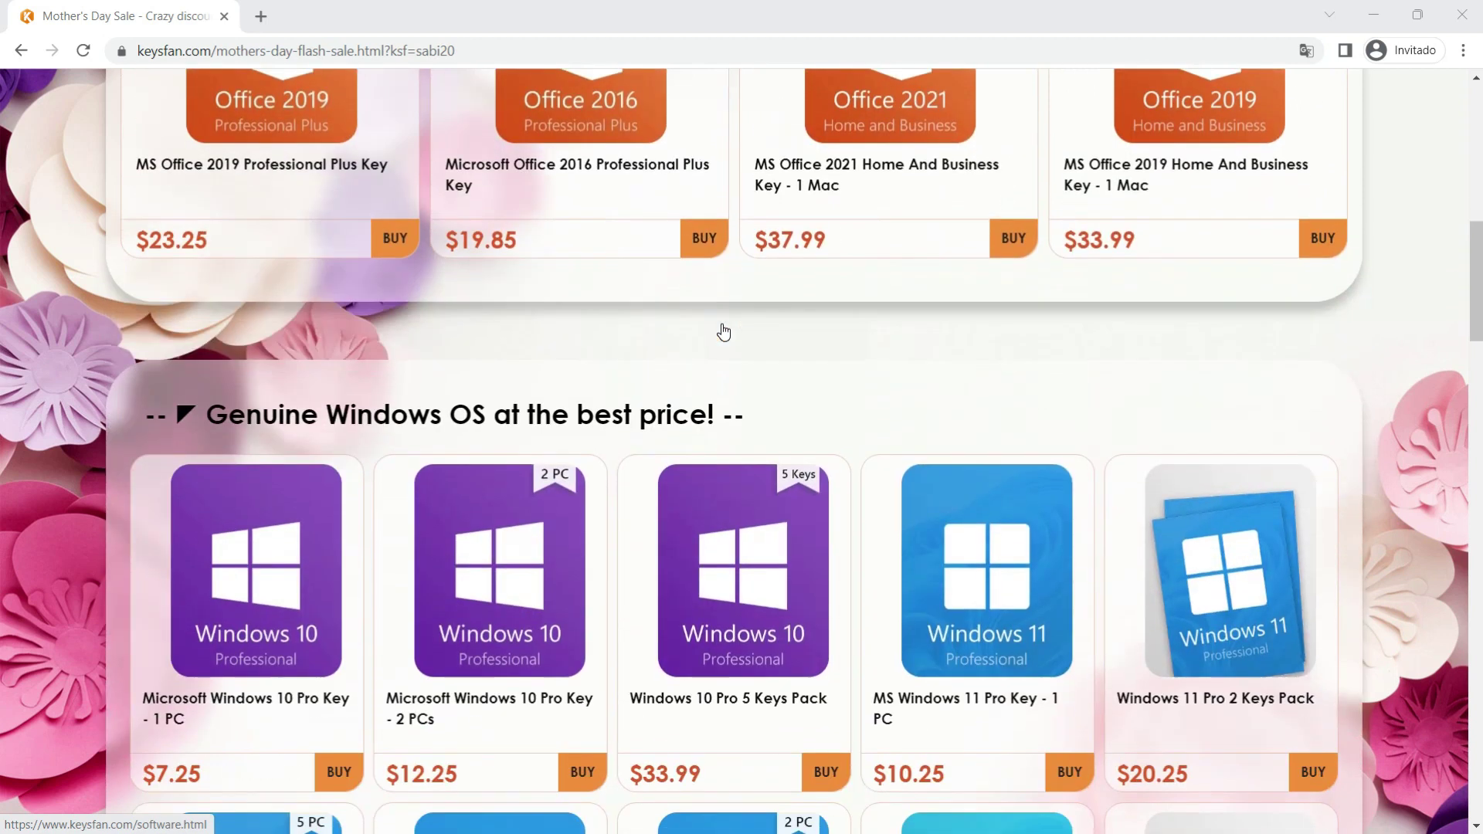
{"action": "scroll", "coordinate": [723, 331], "scroll_direction": "down", "scroll_amount": 1}
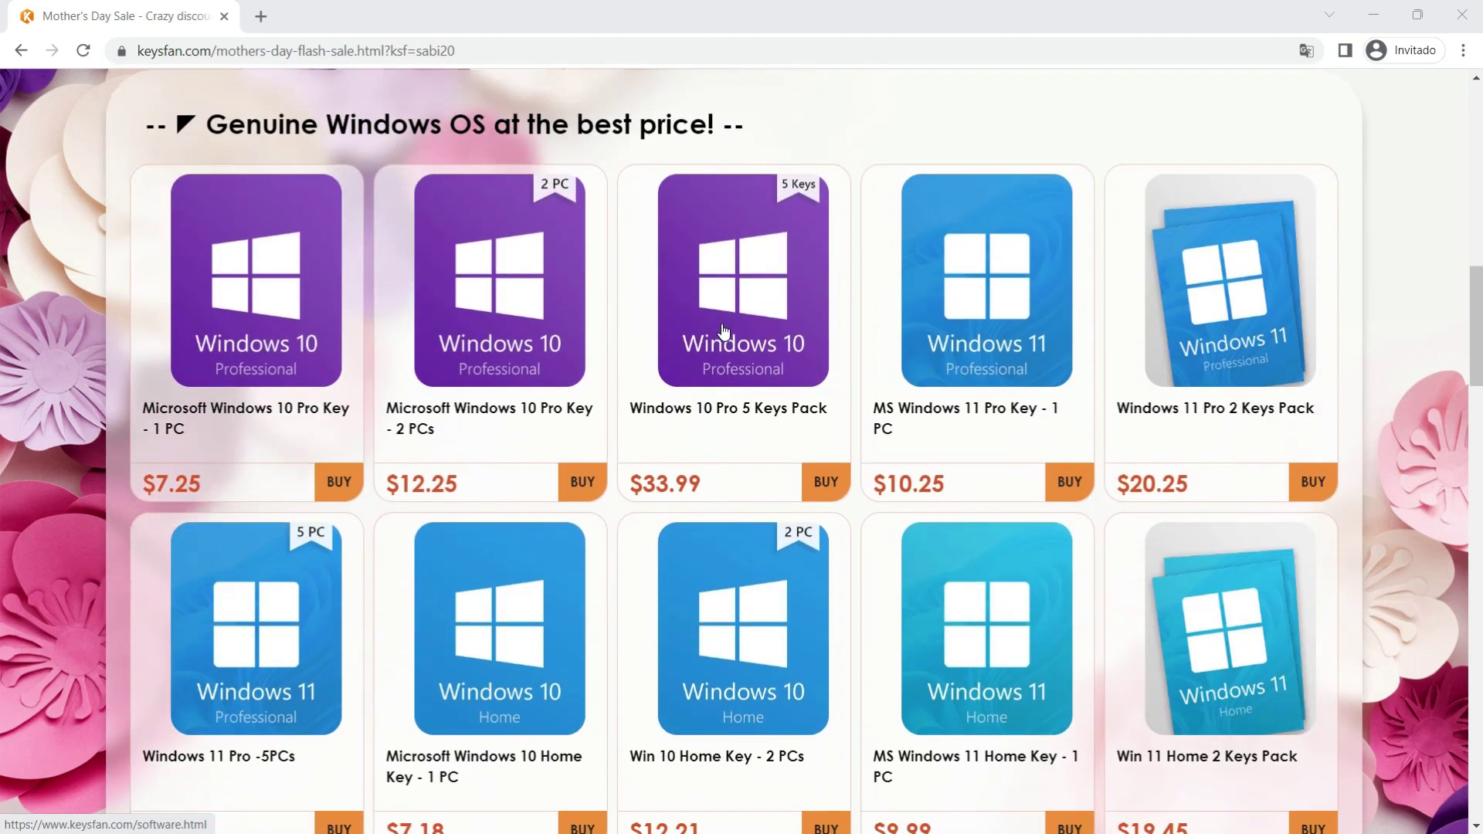
{"action": "left_click_drag", "start_coordinate": [238, 484], "coordinate": [162, 485]}
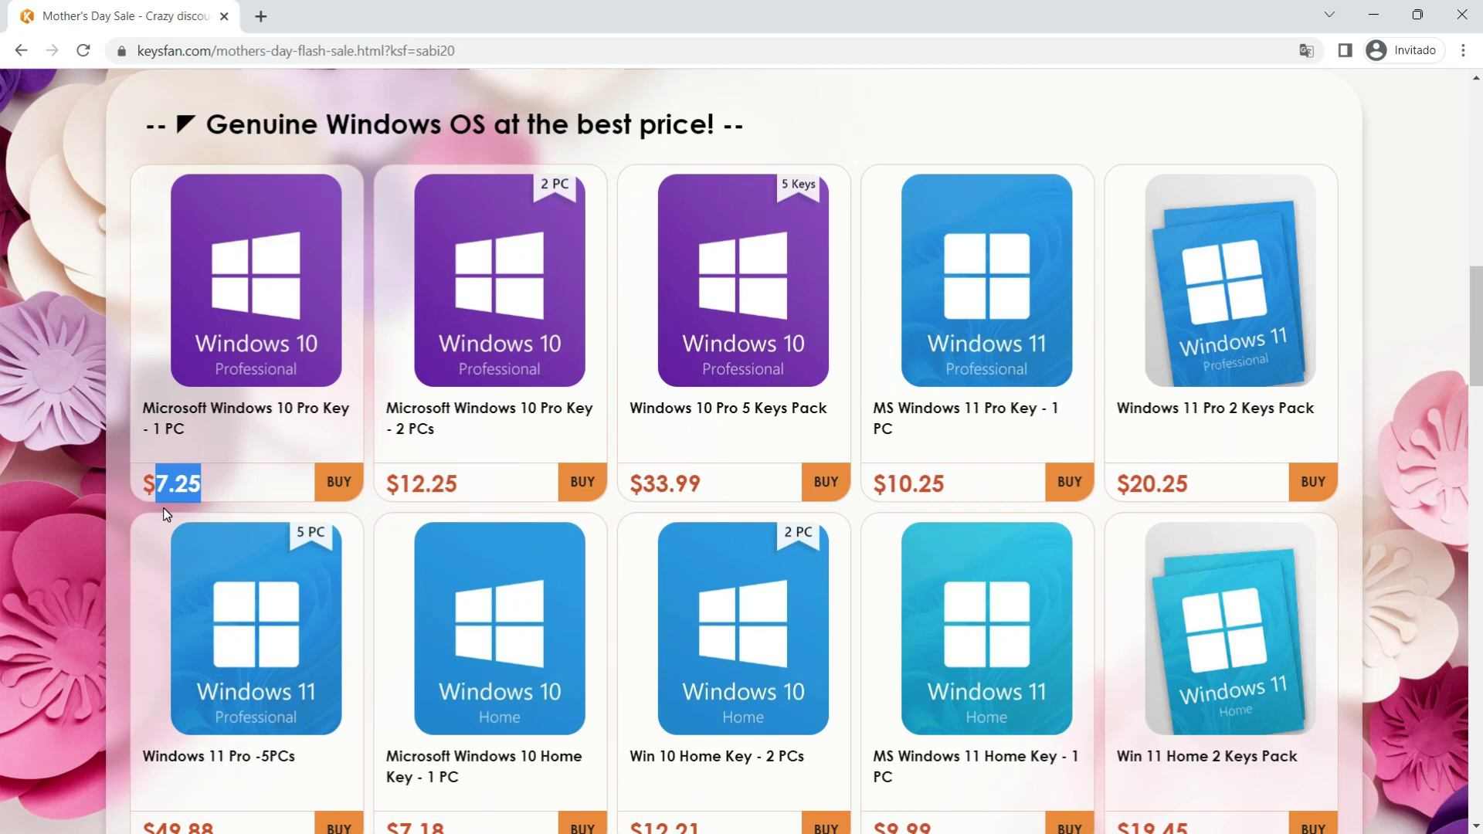
{"action": "scroll", "coordinate": [165, 513], "scroll_direction": "down", "scroll_amount": 5}
{"action": "scroll", "coordinate": [400, 513], "scroll_direction": "up", "scroll_amount": 2}
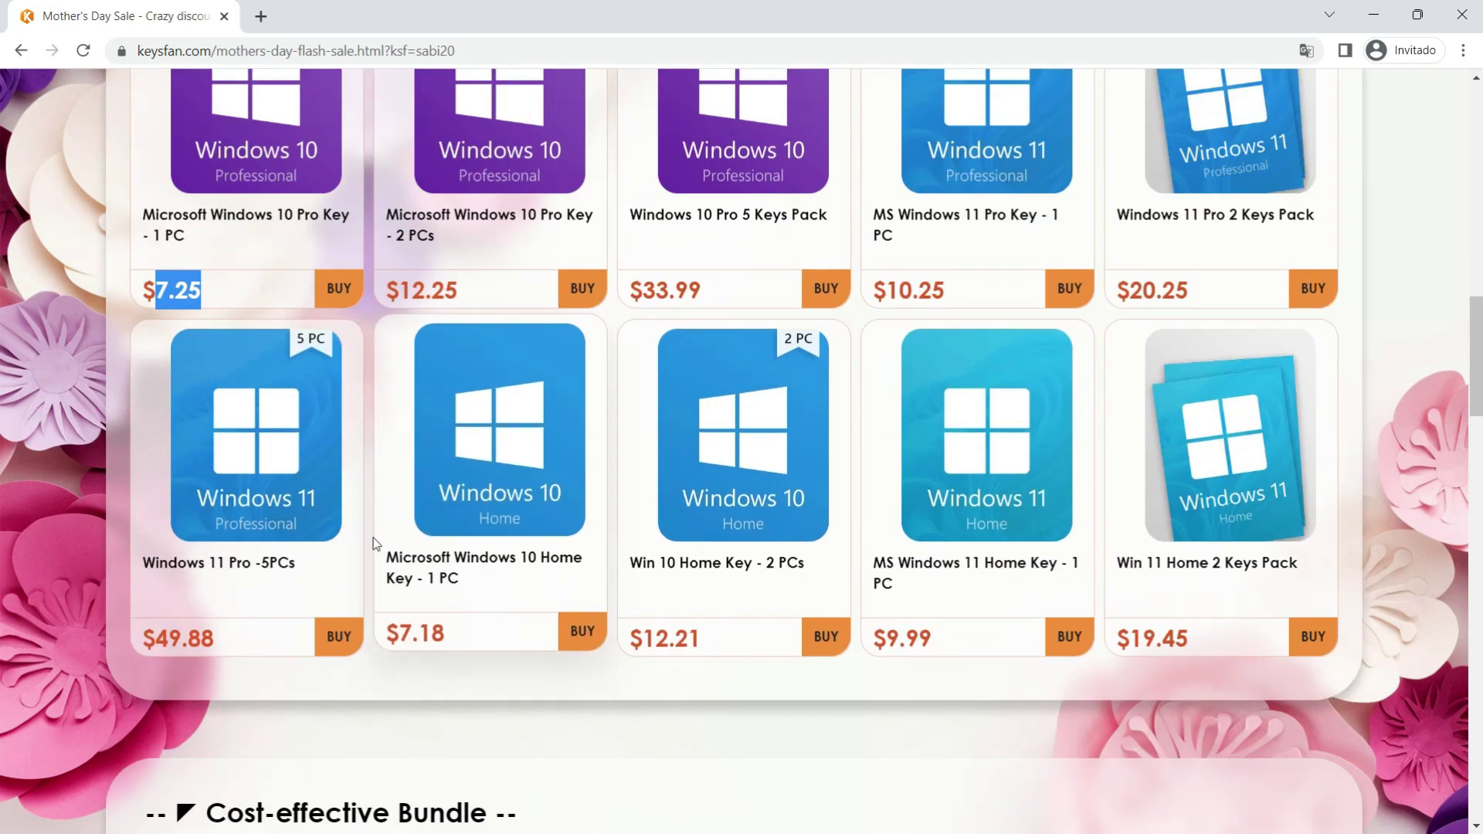
{"action": "left_click", "coordinate": [332, 286]}
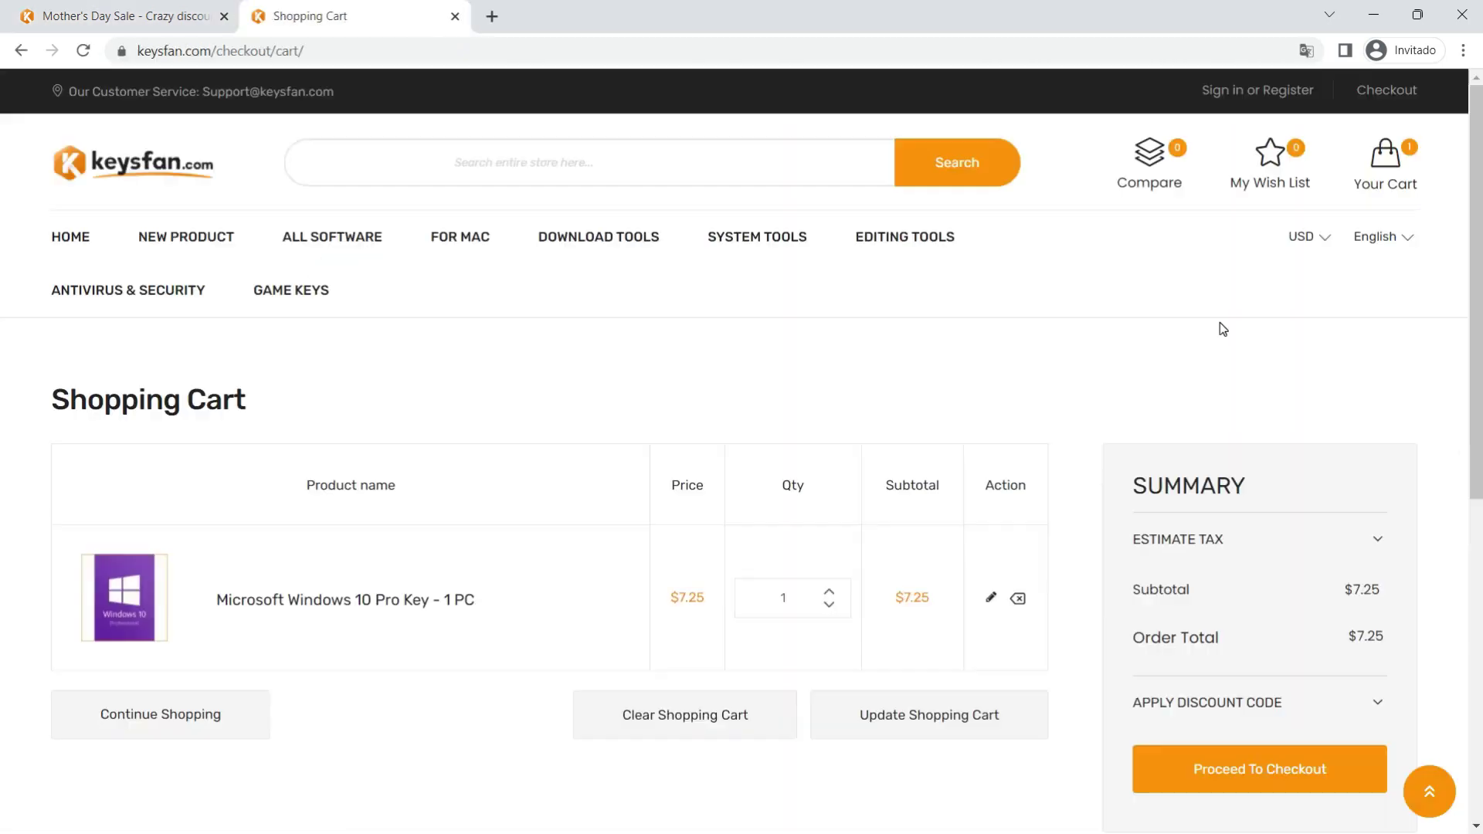
Step: Proceed to checkout, then close the checkout tab and return to the top of the sale page
{"action": "scroll", "coordinate": [1221, 325], "scroll_direction": "down", "scroll_amount": 1}
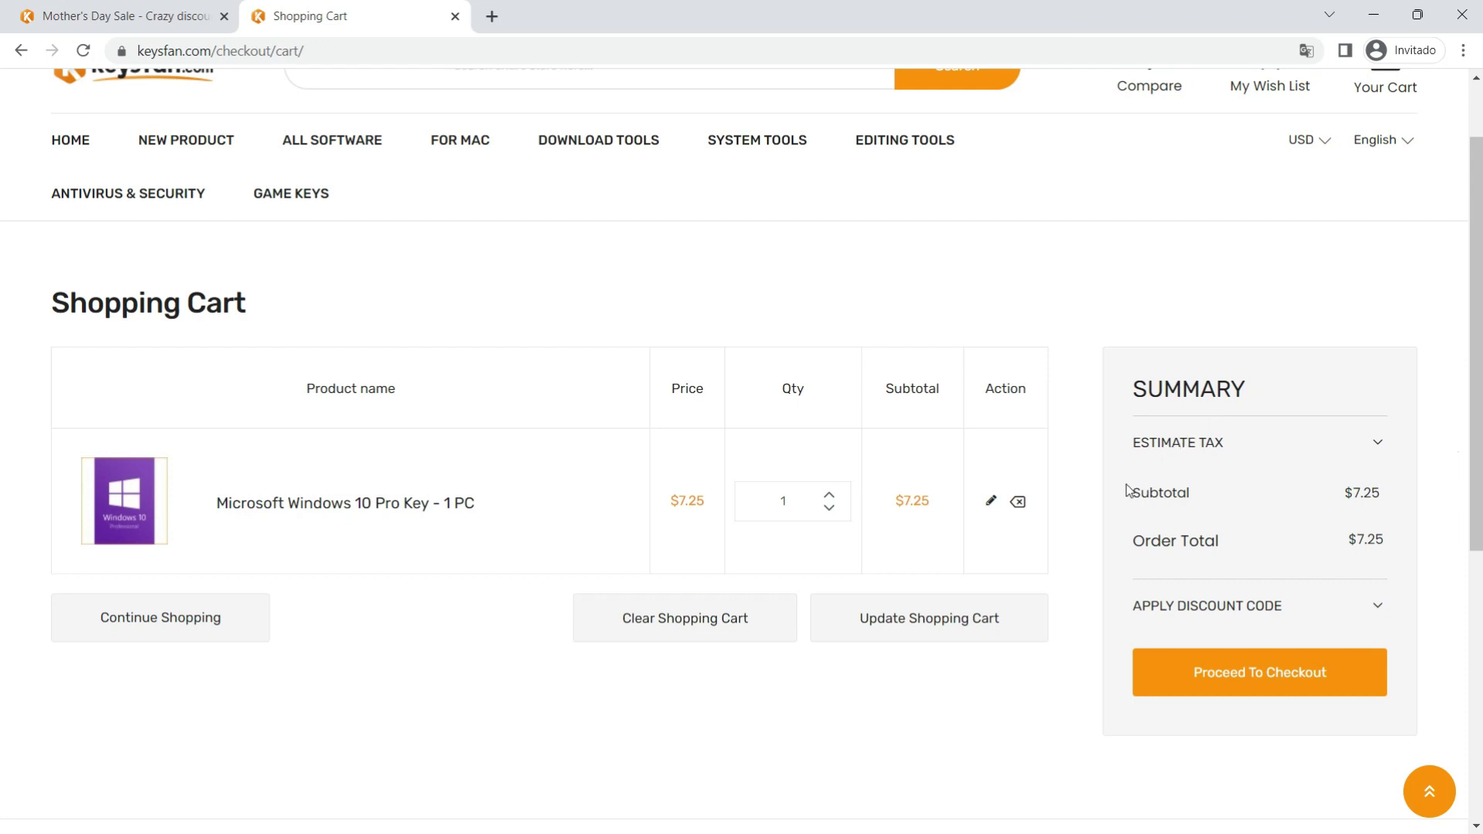
{"action": "left_click", "coordinate": [1259, 672]}
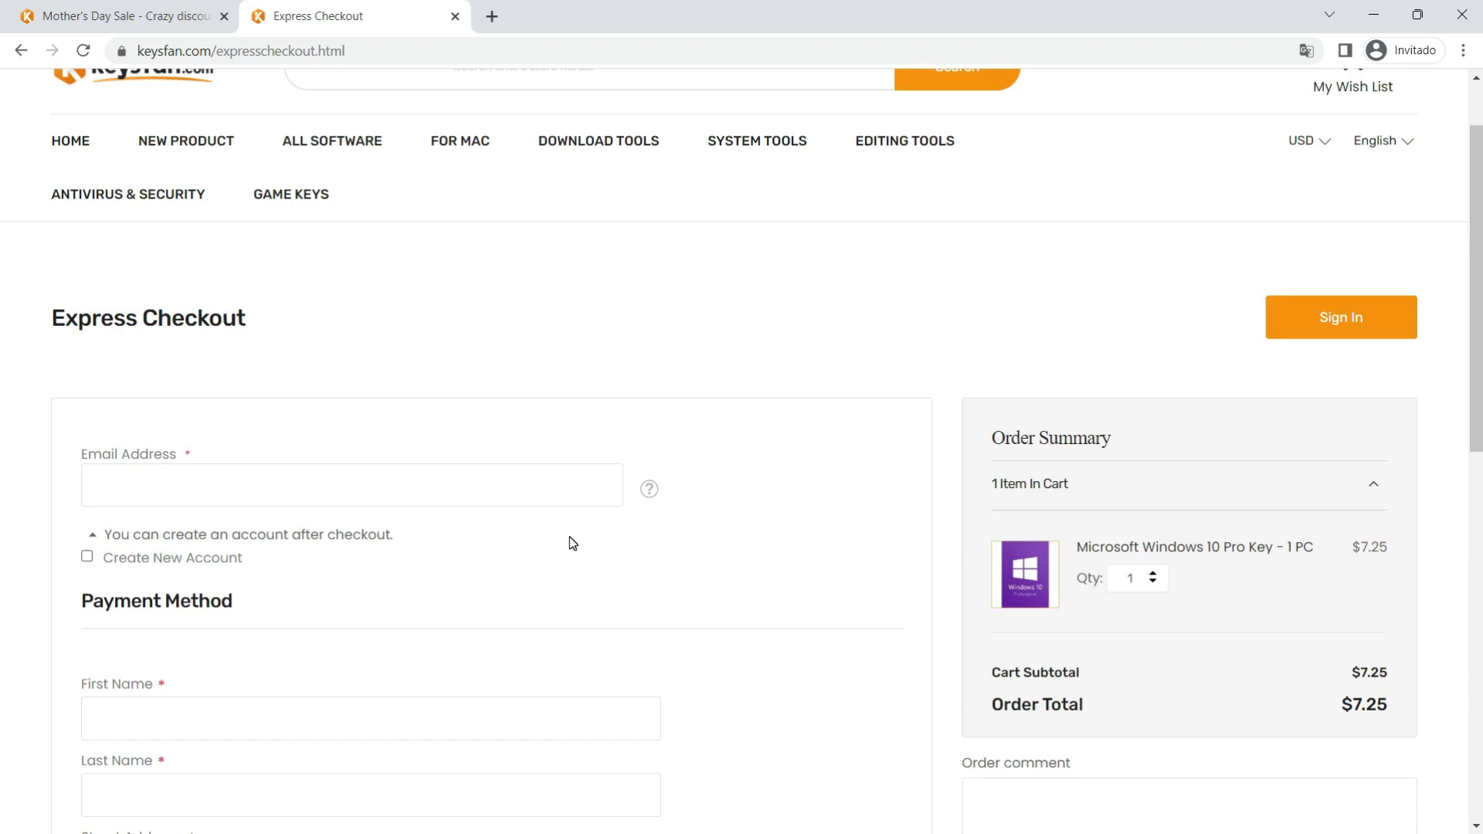
{"action": "left_click", "coordinate": [455, 16]}
{"action": "scroll", "coordinate": [886, 407], "scroll_direction": "up", "scroll_amount": 5}
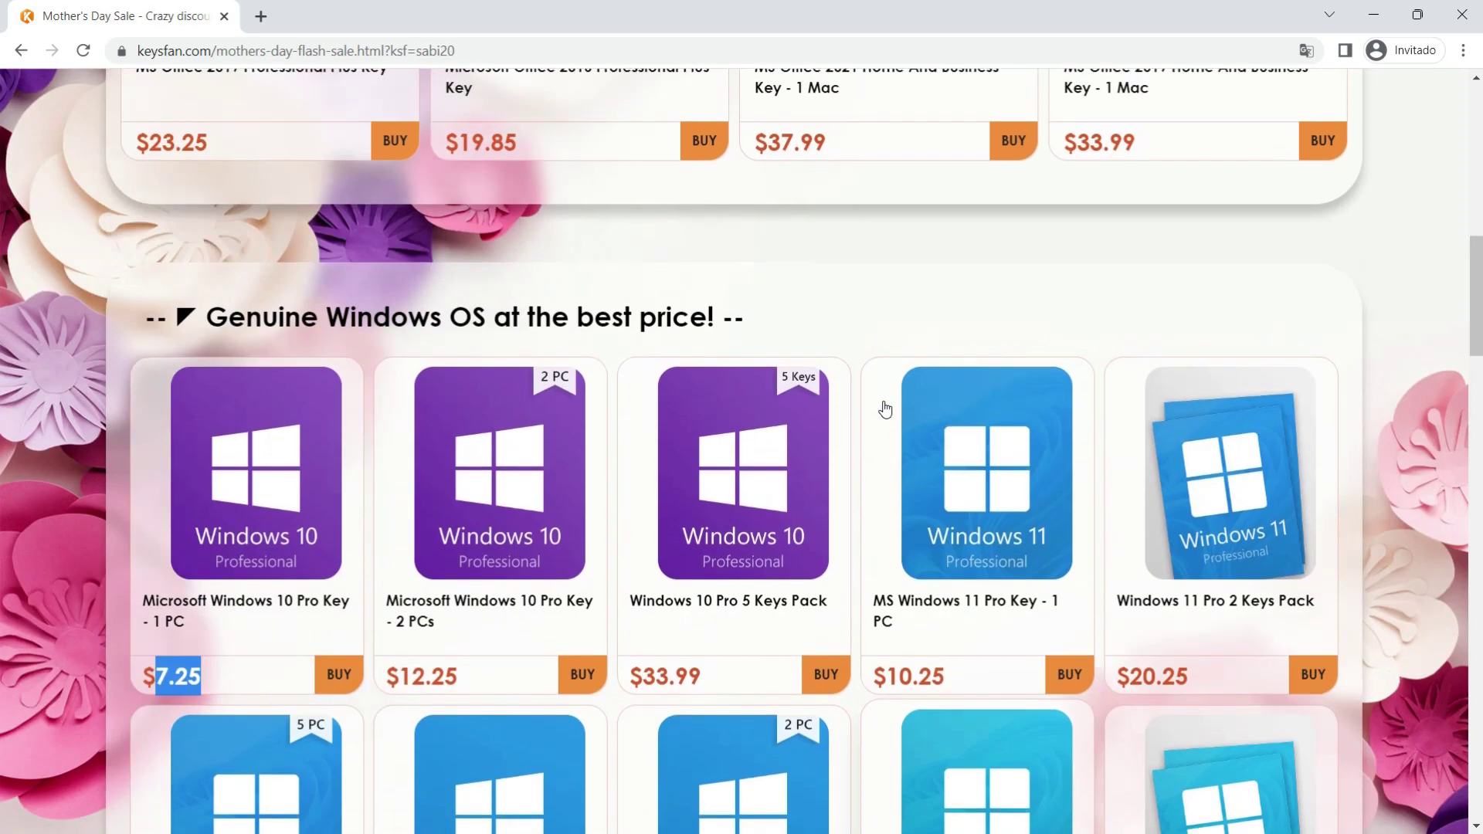
{"action": "scroll", "coordinate": [886, 407], "scroll_direction": "up", "scroll_amount": 5}
{"action": "scroll", "coordinate": [880, 417], "scroll_direction": "up", "scroll_amount": 4}
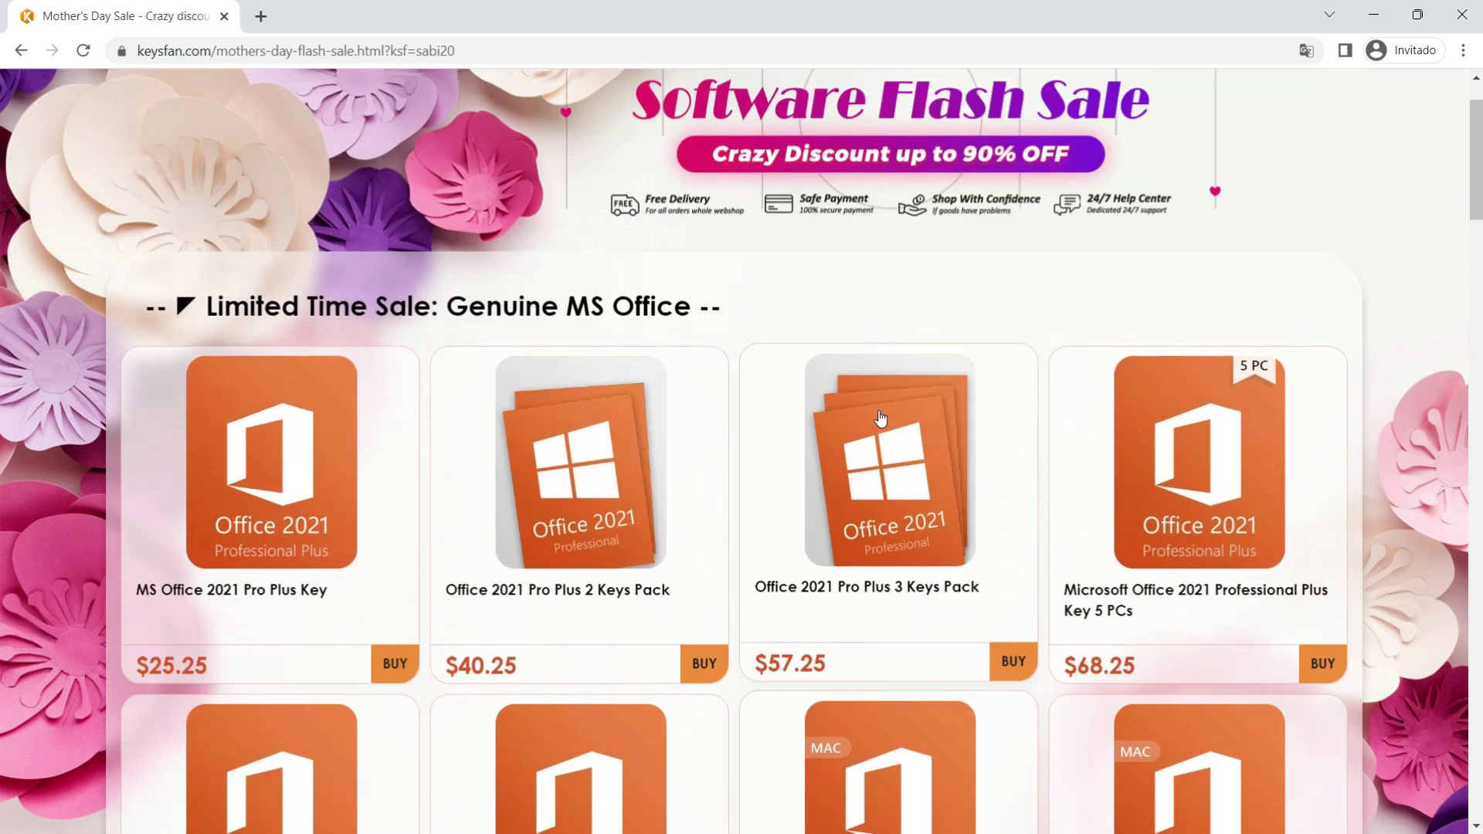
{"action": "scroll", "coordinate": [881, 417], "scroll_direction": "up", "scroll_amount": 2}
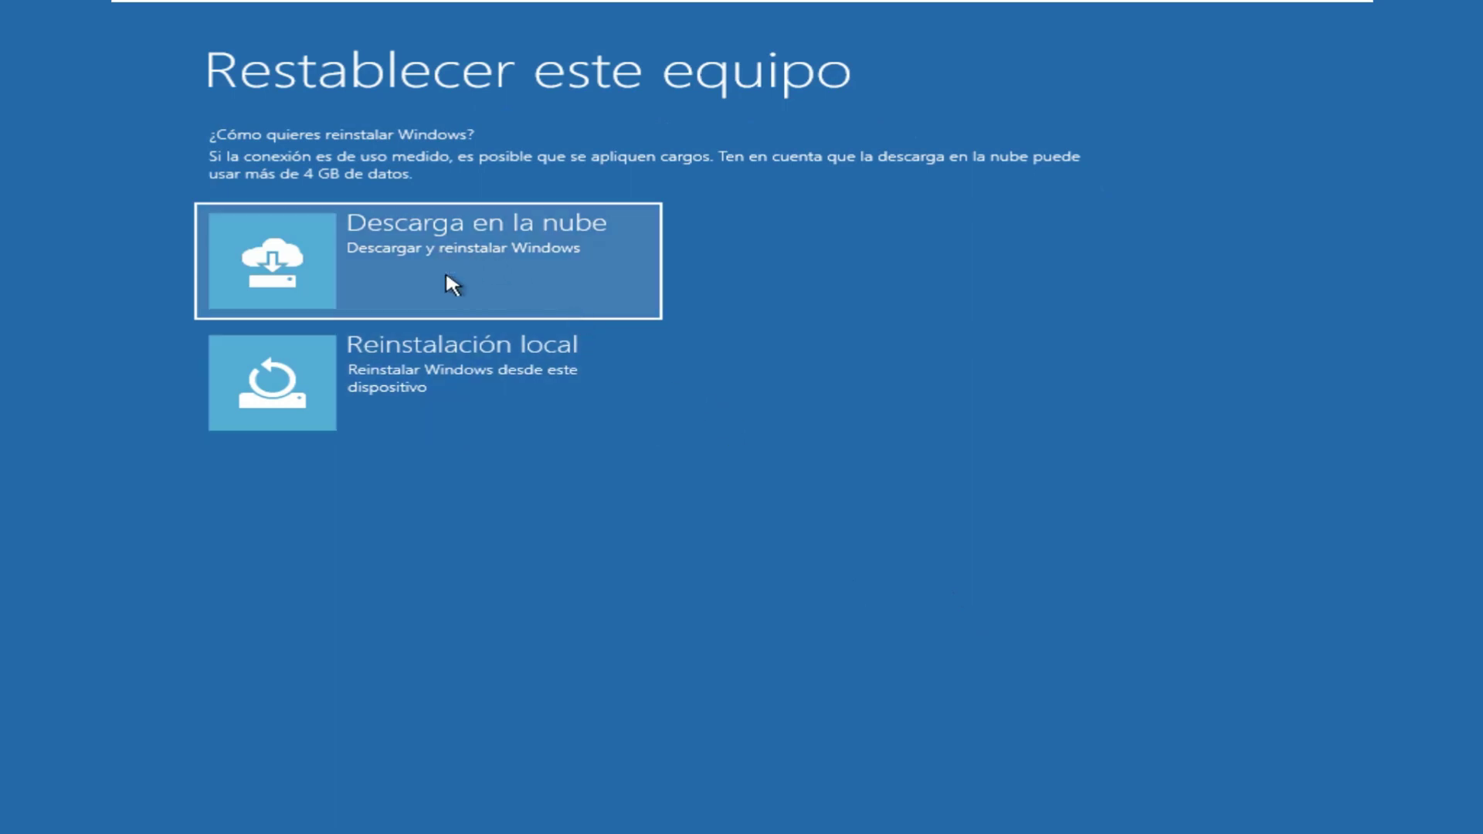
Step: Pick the local reinstall option so Windows reinstalls from this device
{"action": "left_click", "coordinate": [475, 252]}
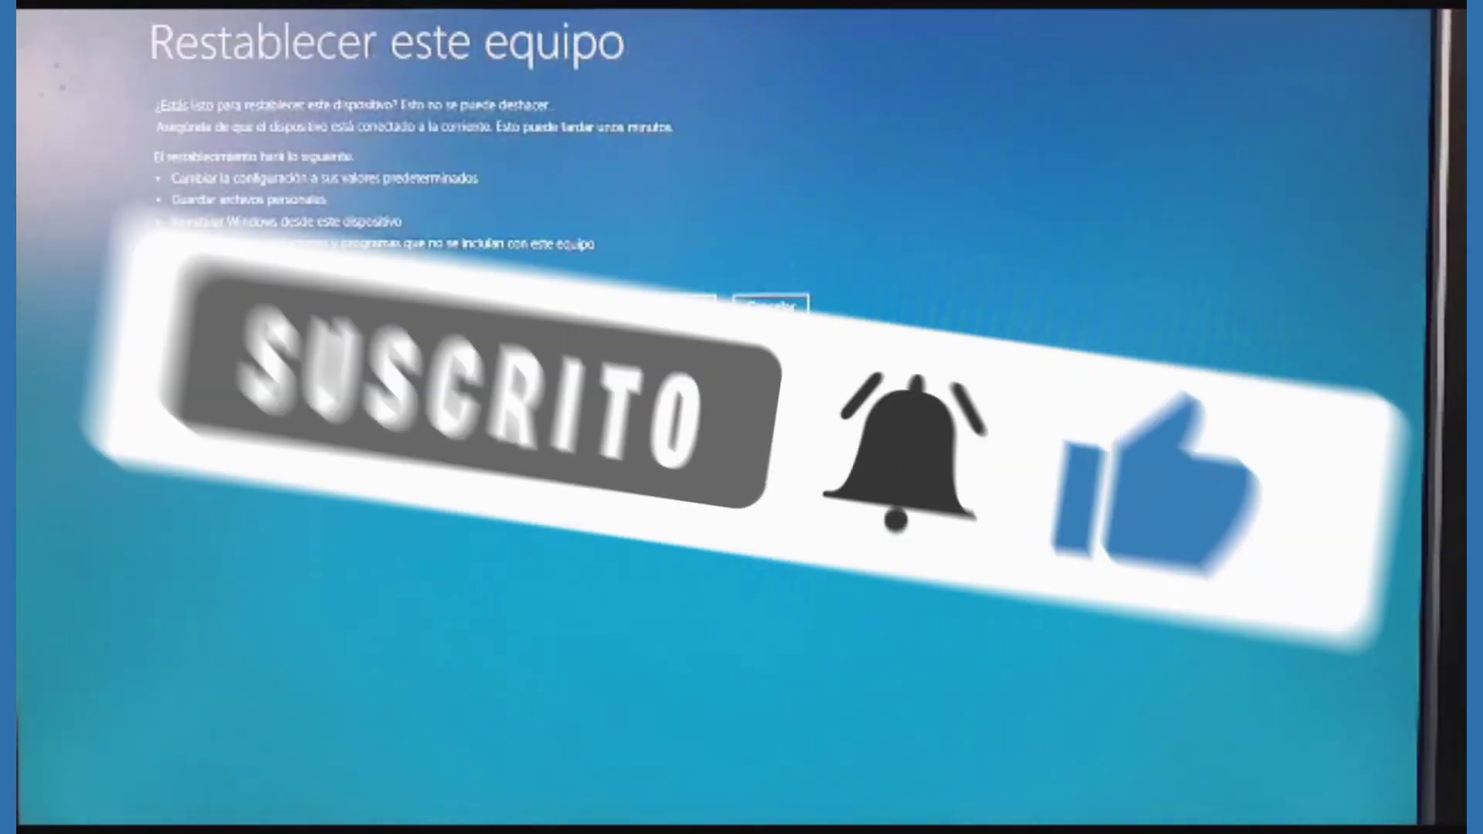
Step: Confirm Reset and let Windows reinstall until the lock screen appears
{"action": "left_click", "coordinate": [695, 297]}
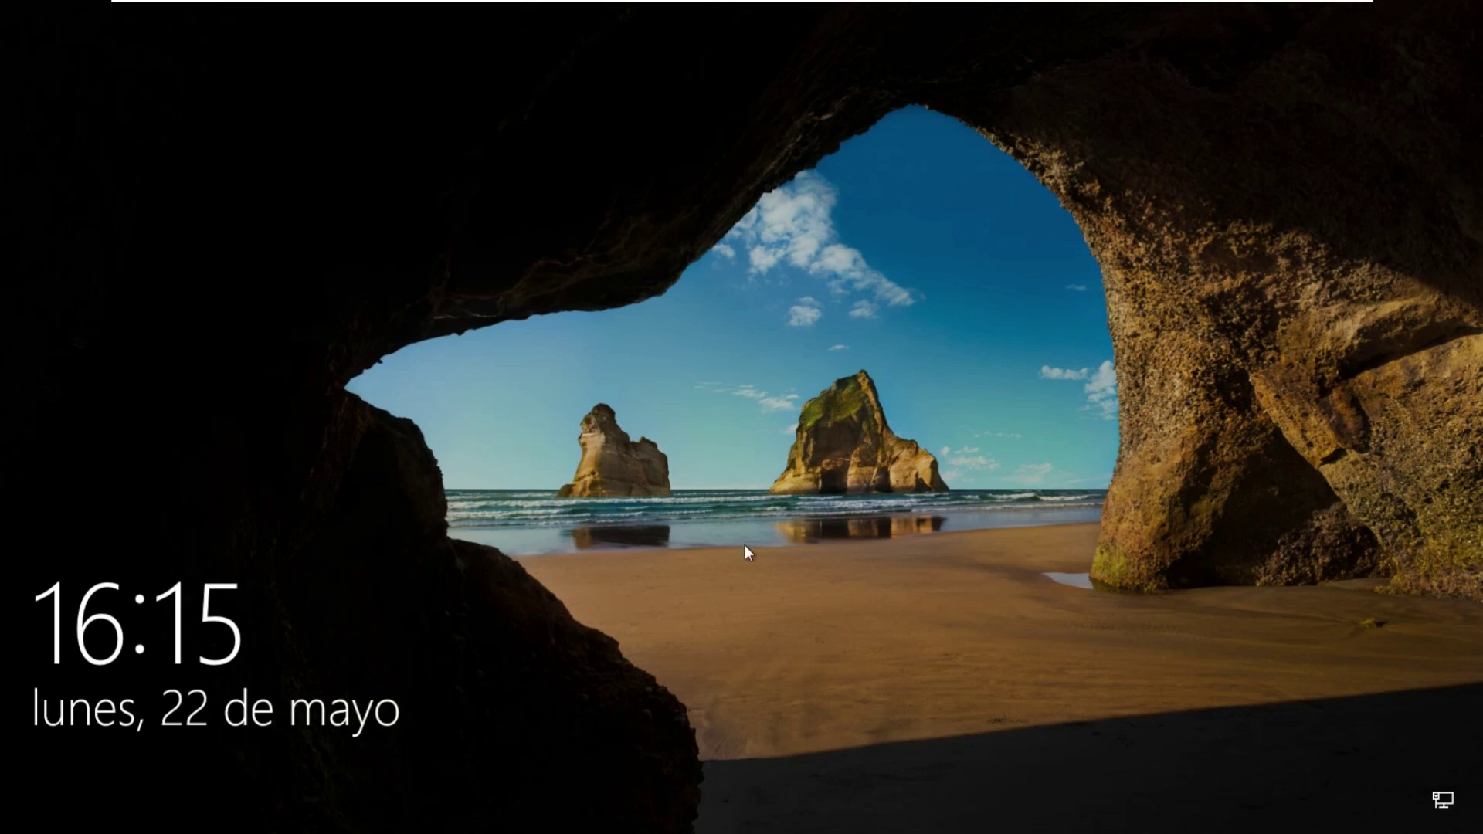
Step: Sign in past the lock screen and select the hoLA folder on the desktop
{"action": "left_click", "coordinate": [744, 447]}
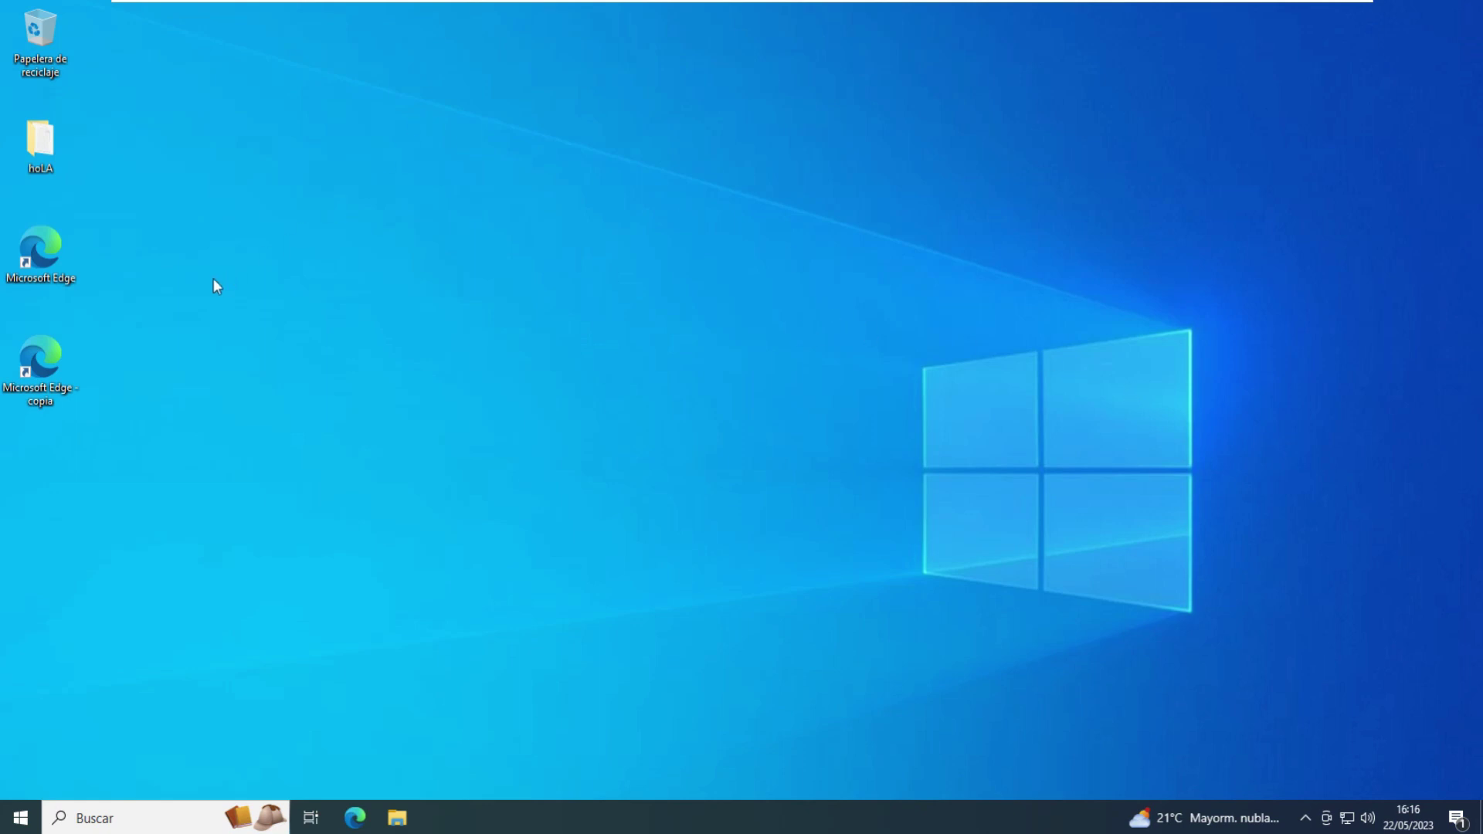
{"action": "left_click_drag", "start_coordinate": [114, 223], "coordinate": [50, 433]}
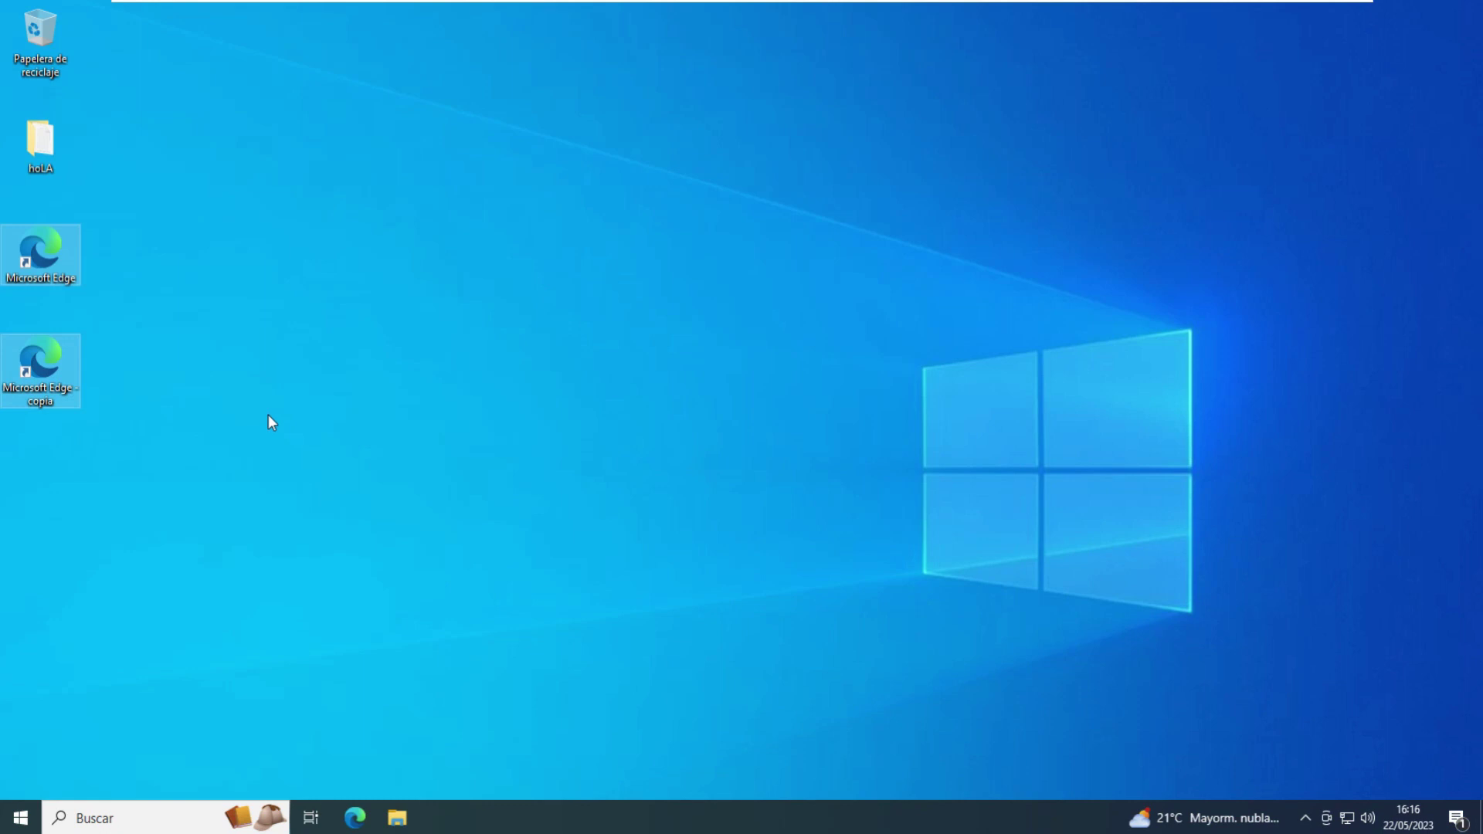
{"action": "left_click", "coordinate": [207, 358]}
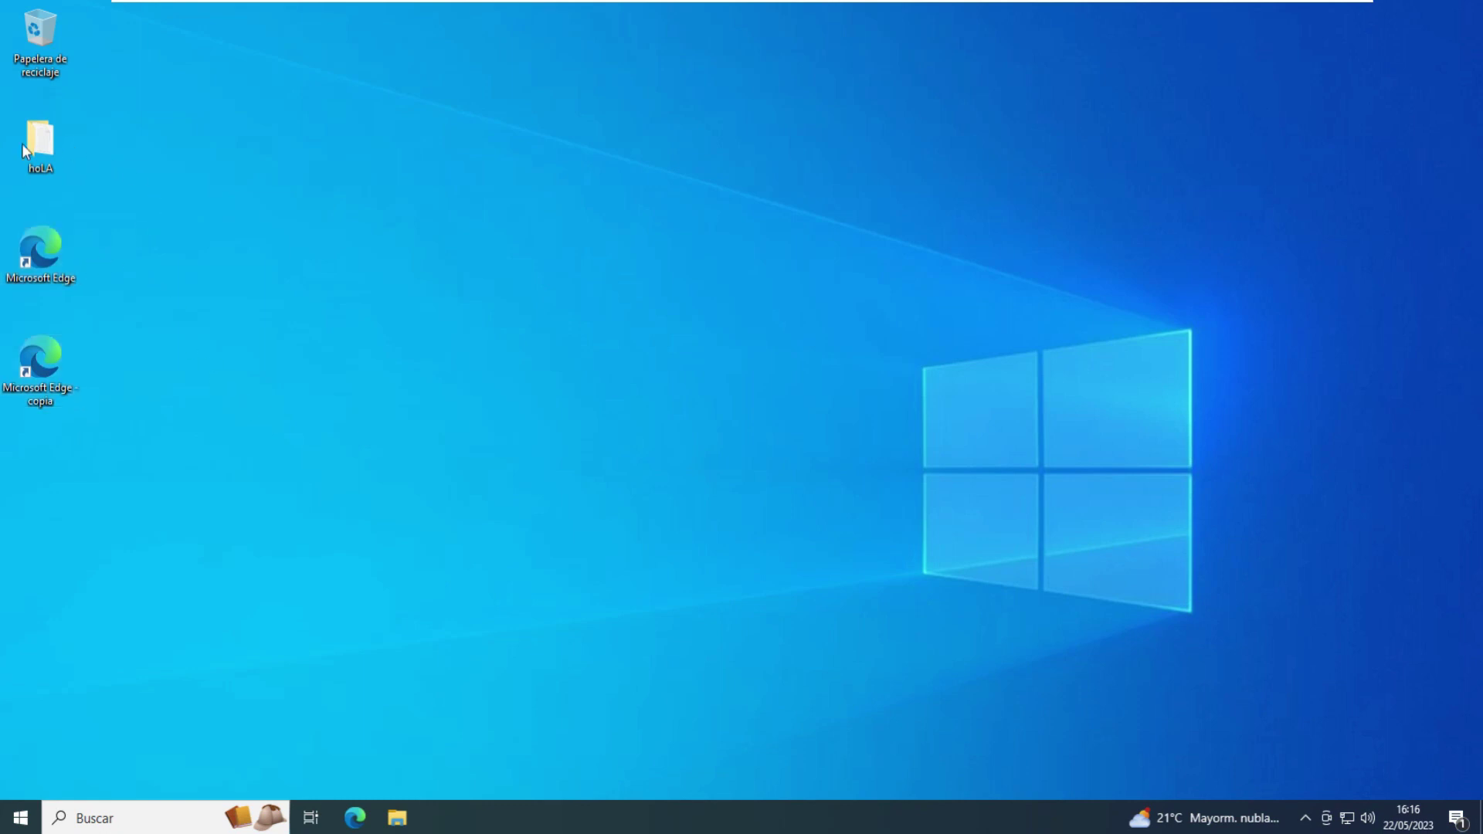
{"action": "left_click", "coordinate": [54, 153]}
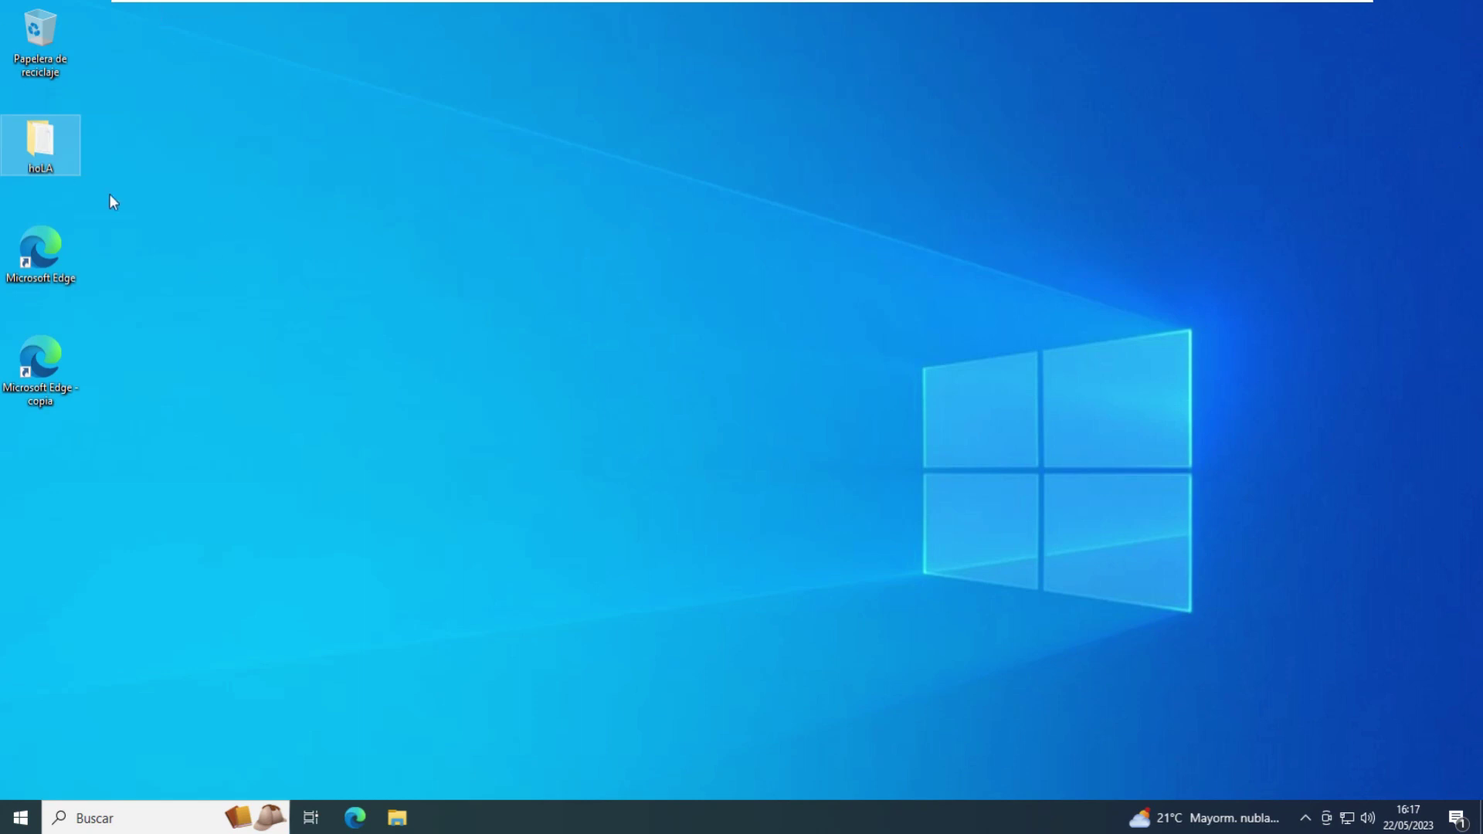
Step: Open HOla que tal.txt from the hoLA folder in Notepad and select its text 'dfdfdfadsfsda'
{"action": "double_click", "coordinate": [48, 145]}
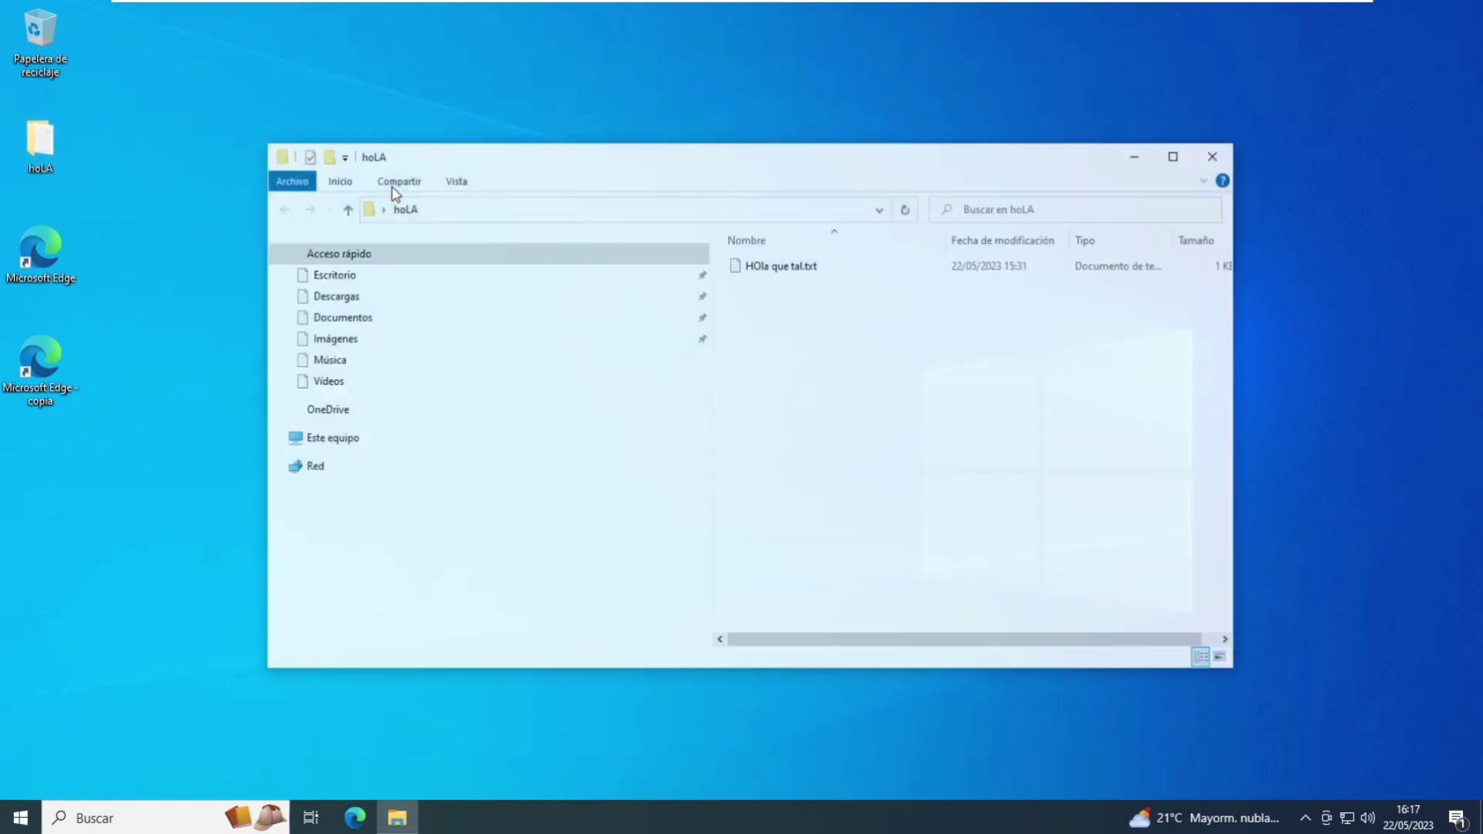
{"action": "double_click", "coordinate": [765, 267]}
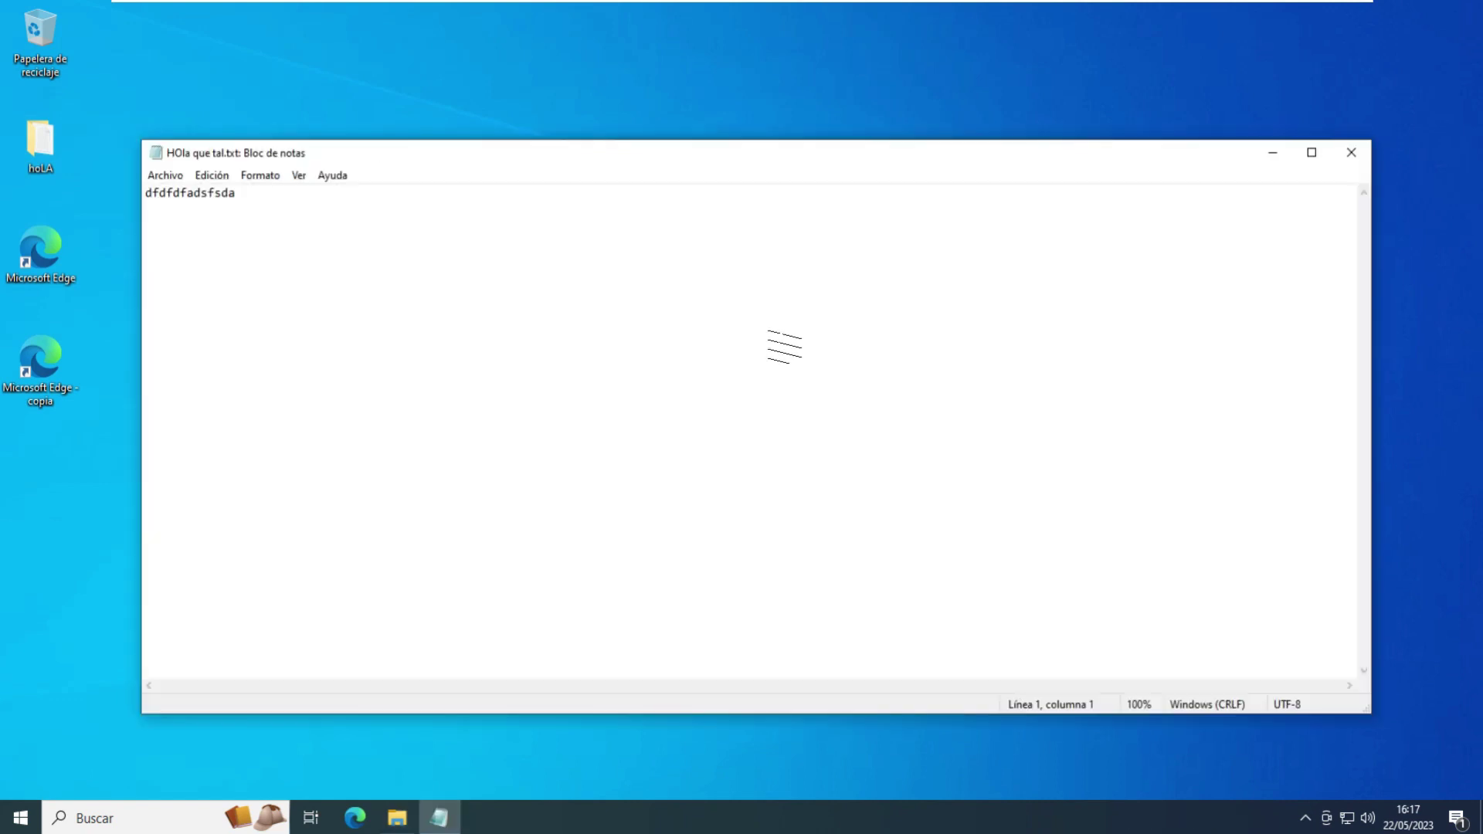
{"action": "key", "text": "ctrl+a"}
{"action": "left_click", "coordinate": [1374, 230]}
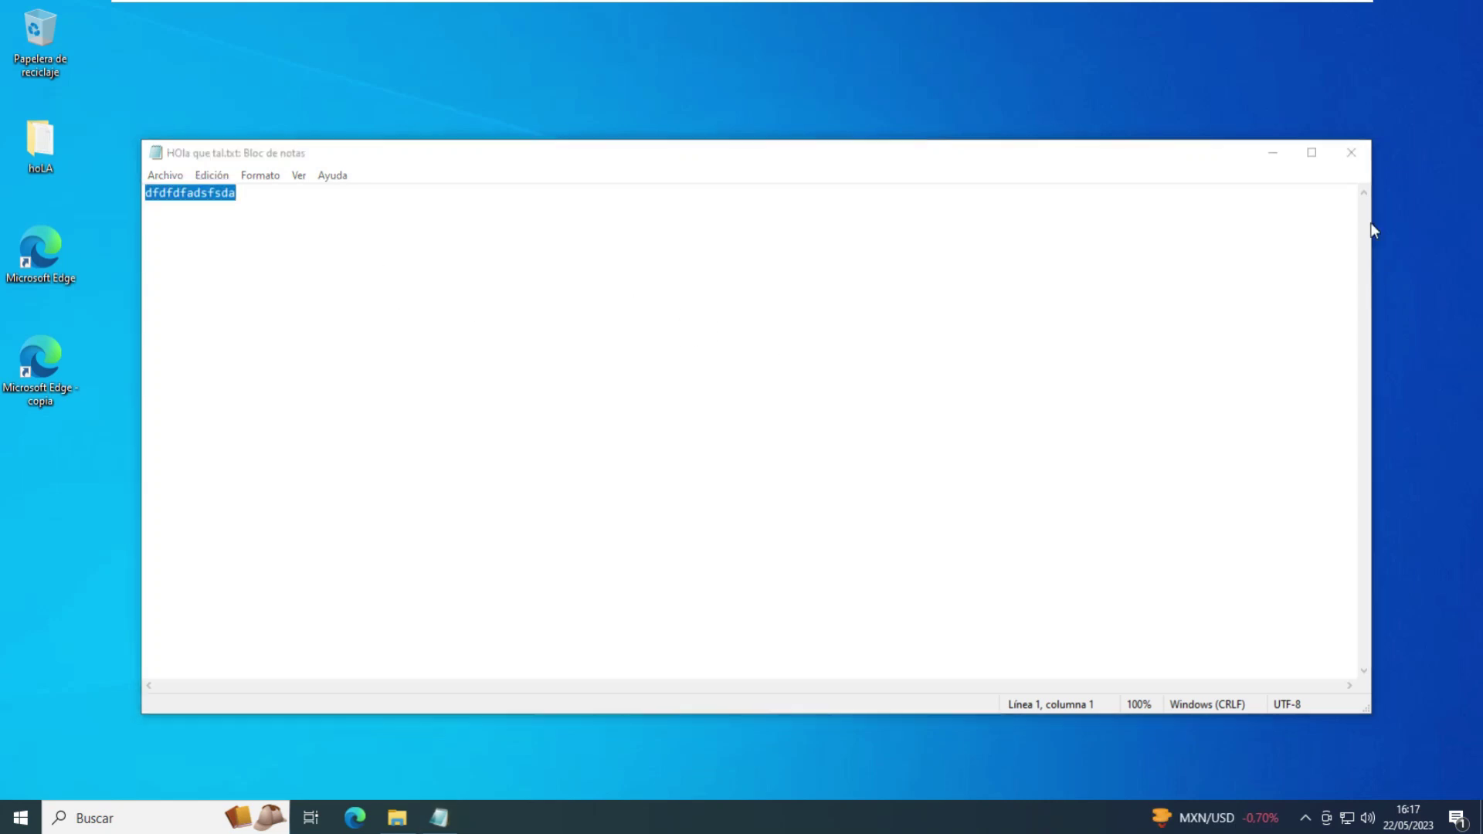